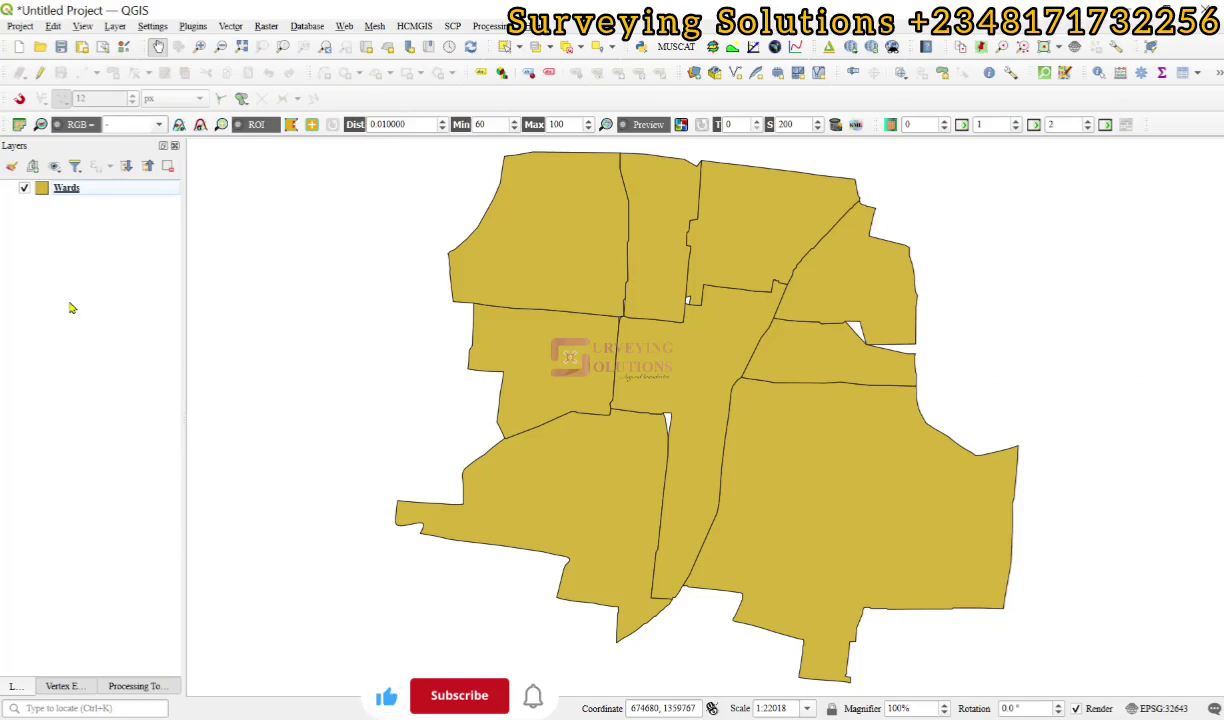
Select the Wards layer in the Layers panel so it becomes the current layer.
click(70, 190)
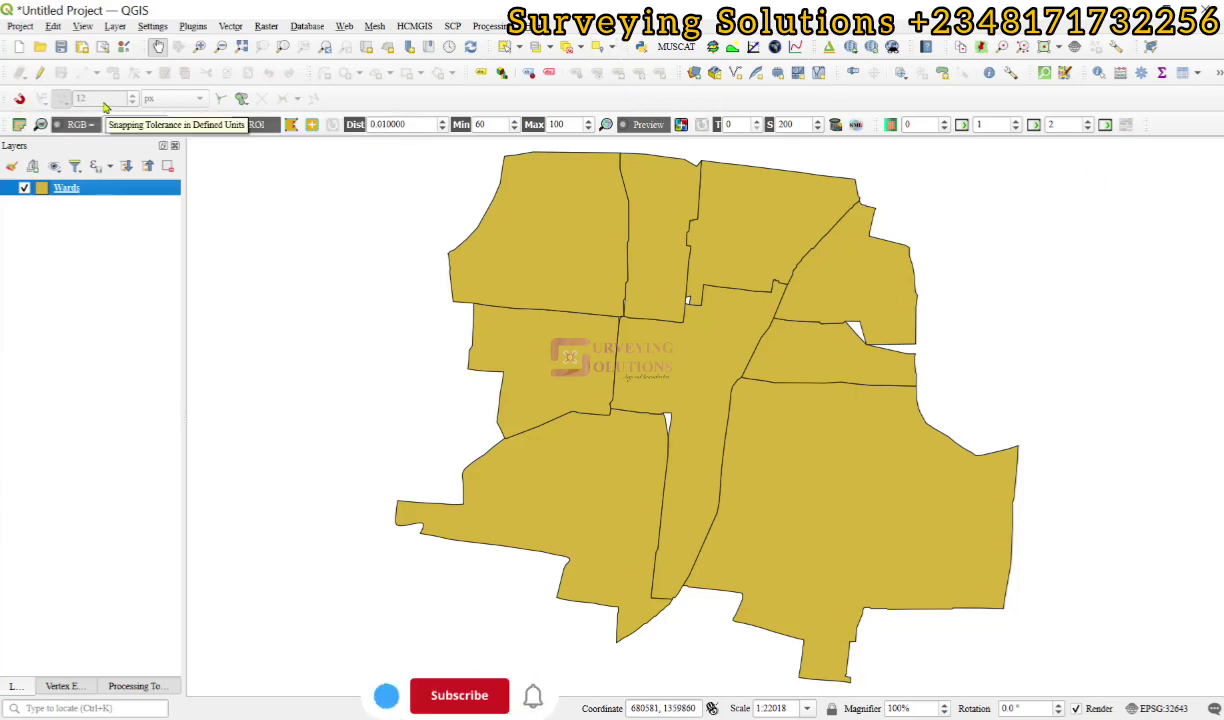
right_click(597, 46)
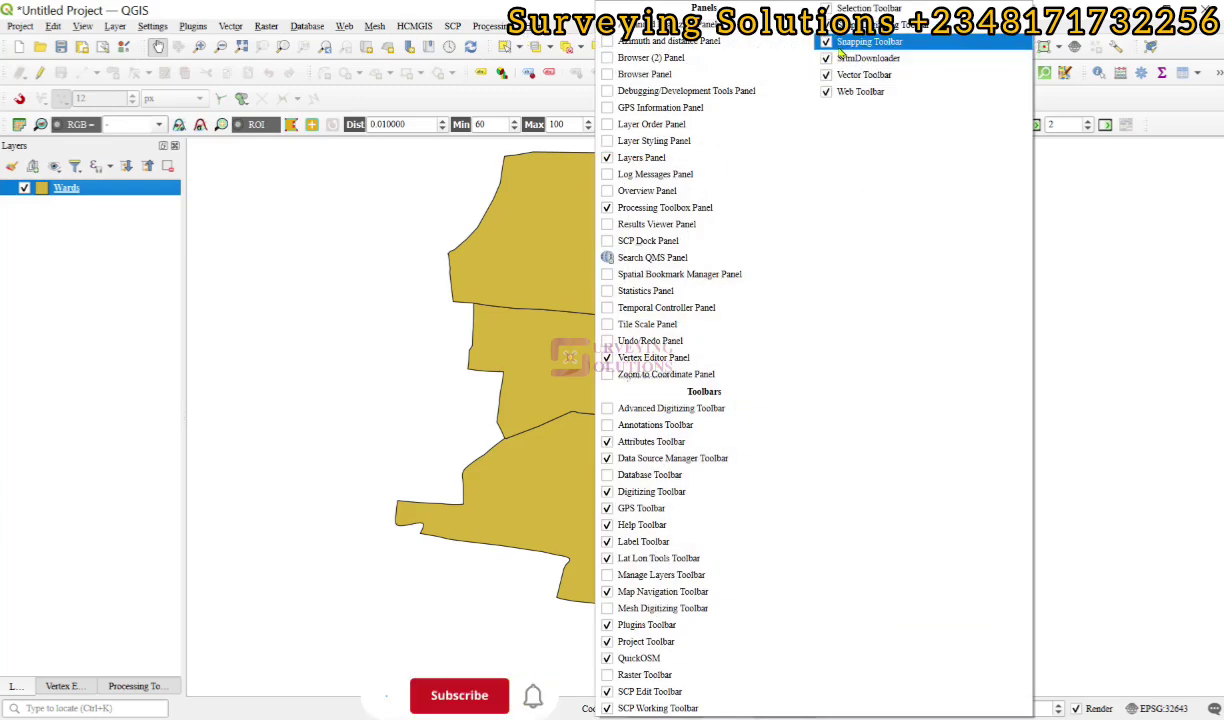
click(569, 31)
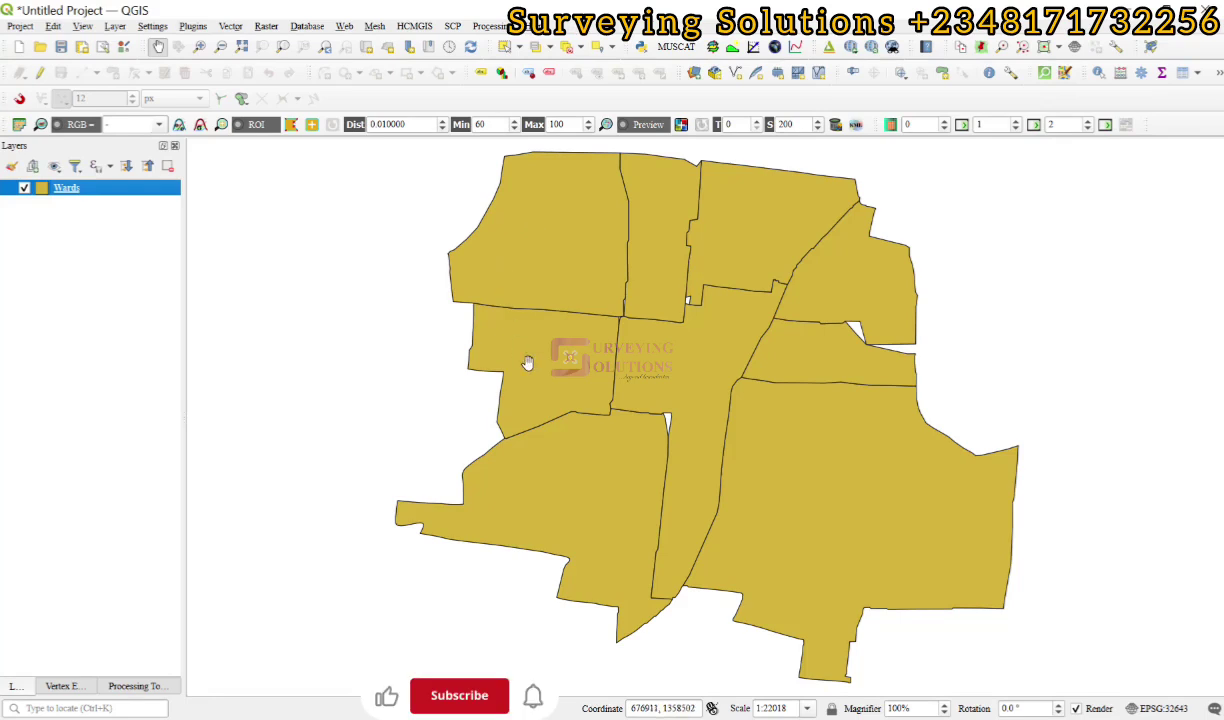
Zoom in and pan the map until the sliver gap between two wards fills the view.
scroll(821, 243, up, 2)
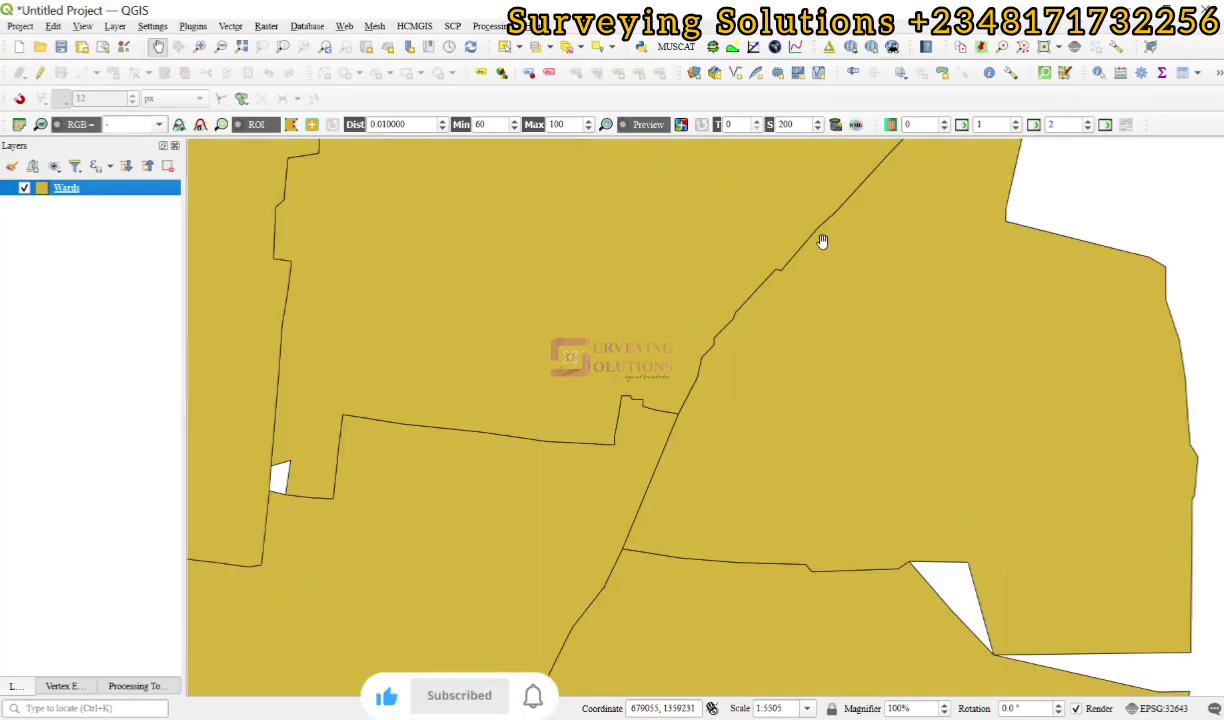
drag(426, 425, 454, 383)
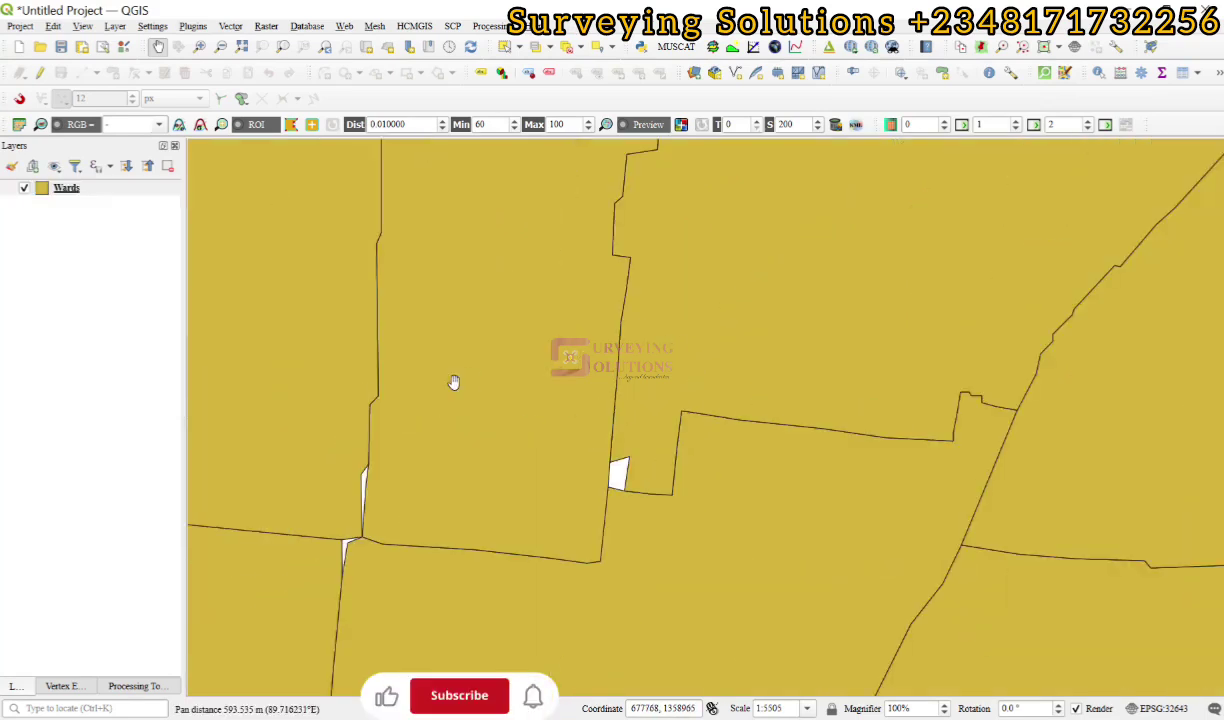
scroll(503, 429, up, 1)
drag(882, 568, 851, 391)
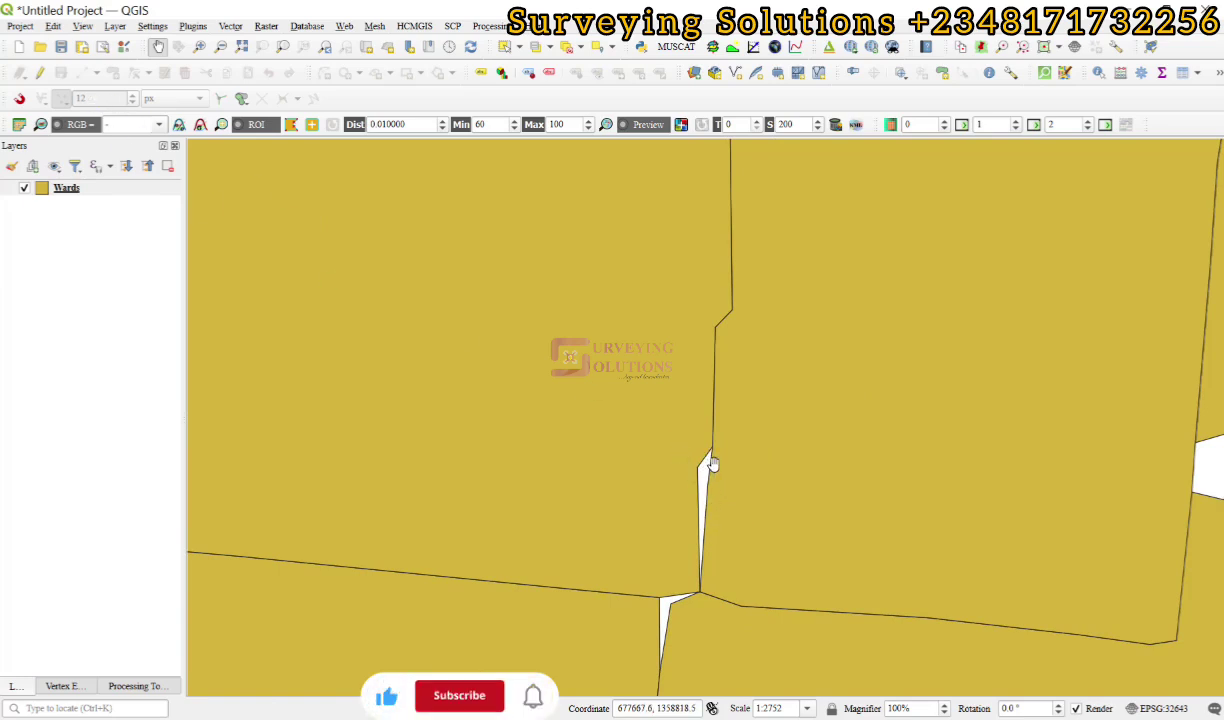
mouse_move(712, 462)
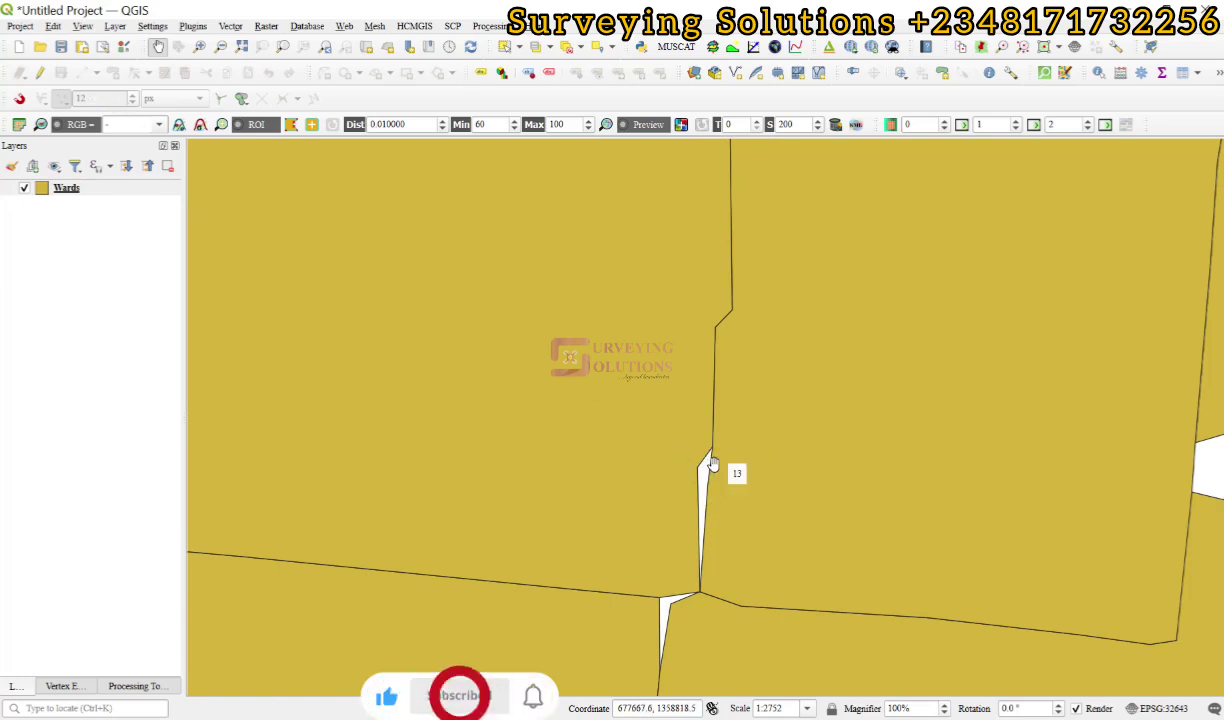
Enable snapping and open Project Snapping Settings (All Layers, Vertex, 12 px), keeping the gap visible.
click(18, 100)
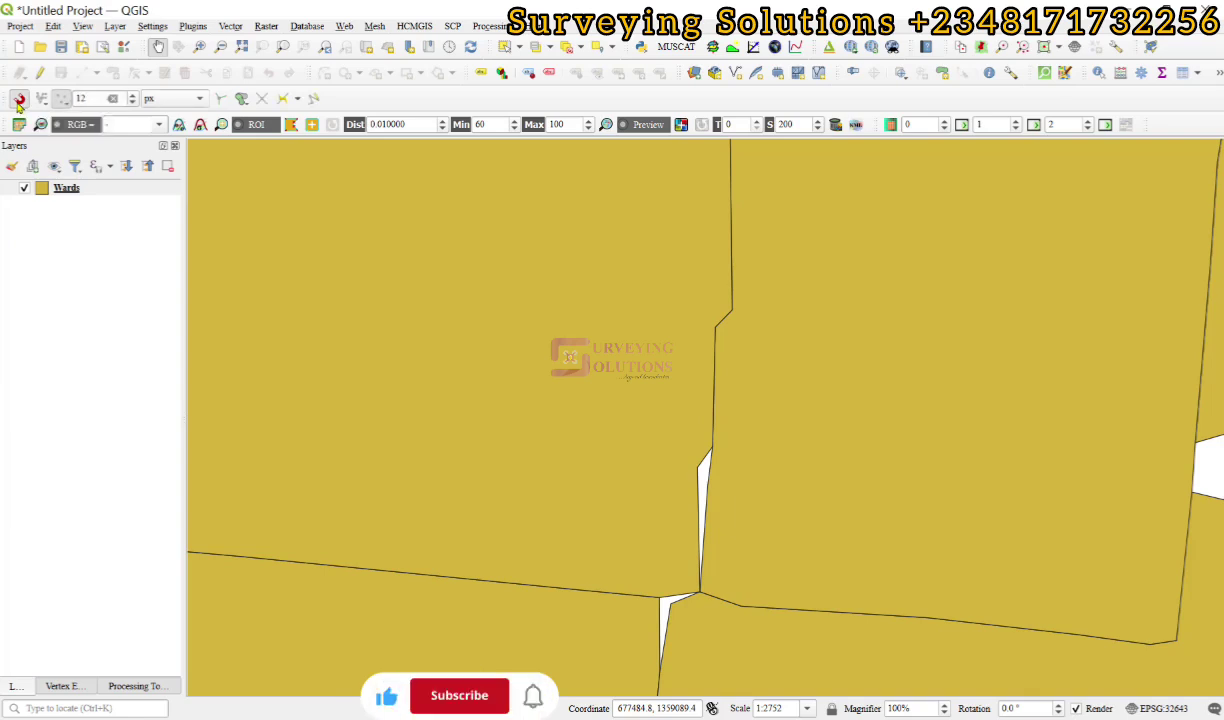
click(41, 100)
click(42, 102)
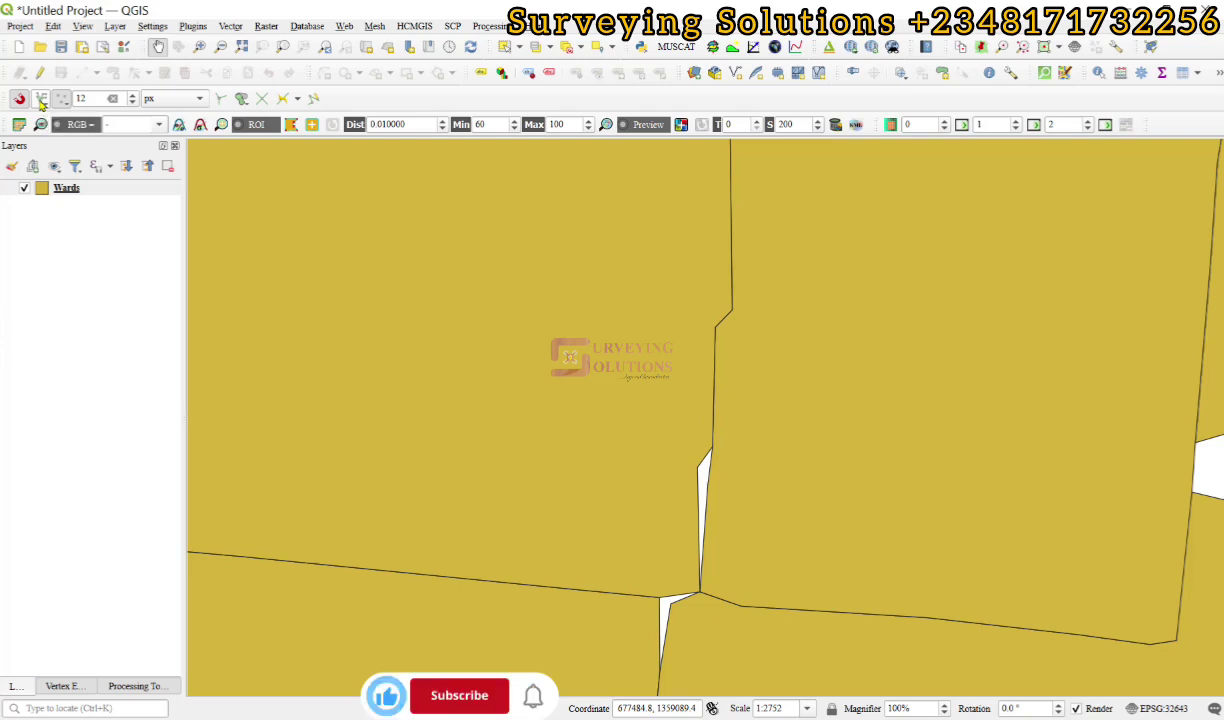
click(41, 100)
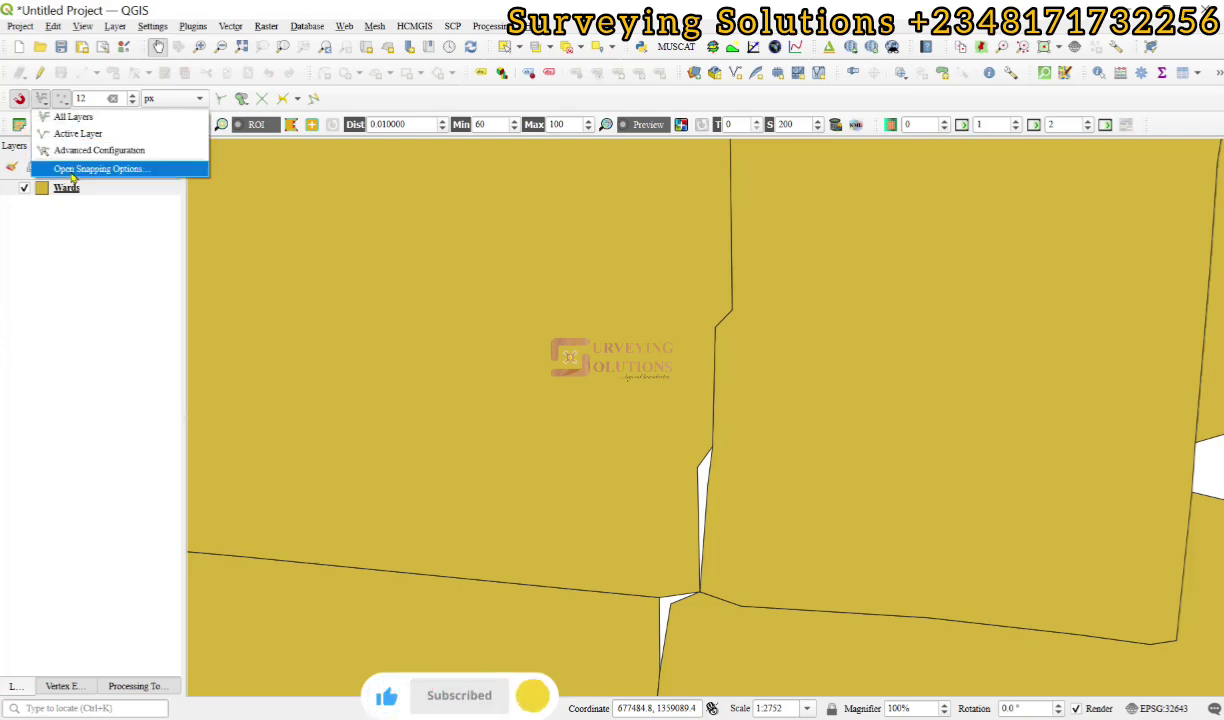
click(73, 170)
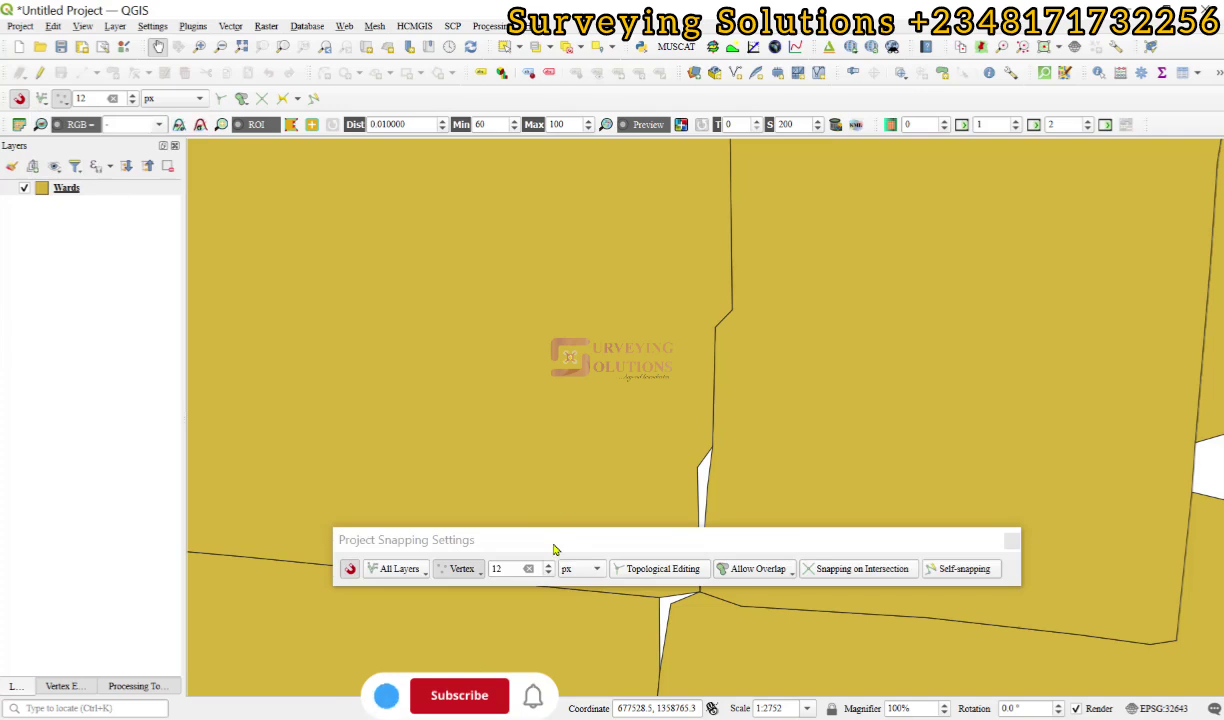
drag(557, 546, 560, 437)
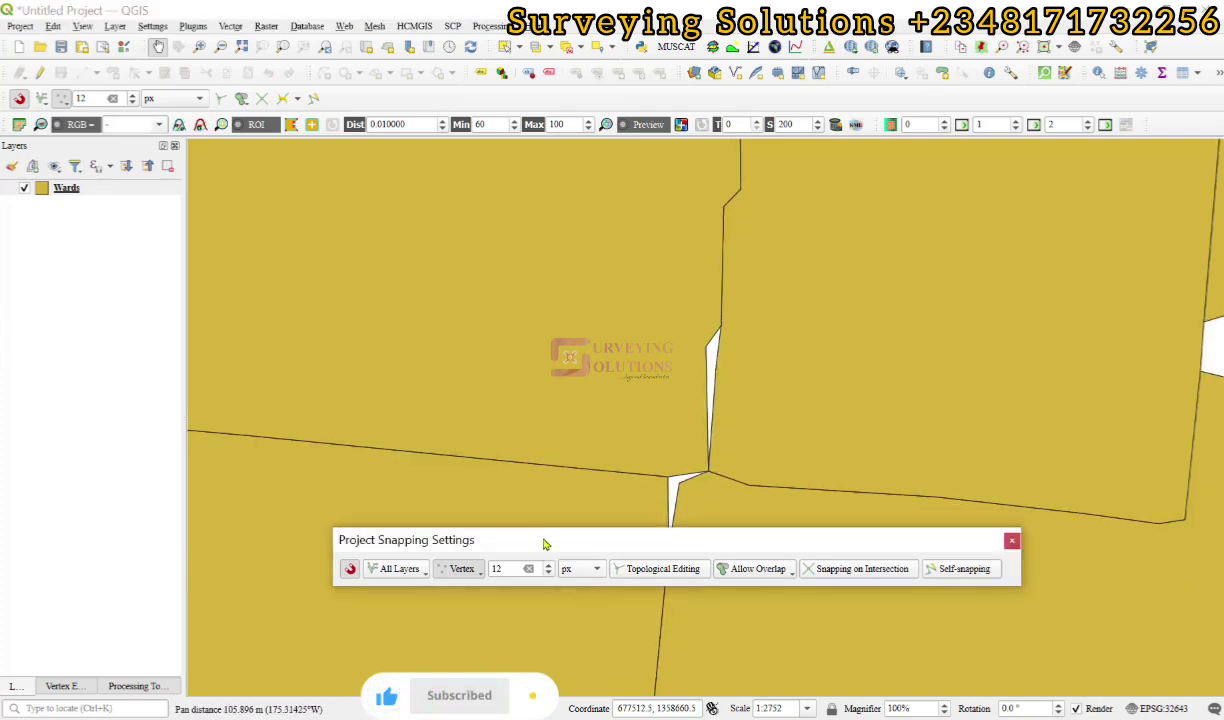
drag(545, 544, 547, 256)
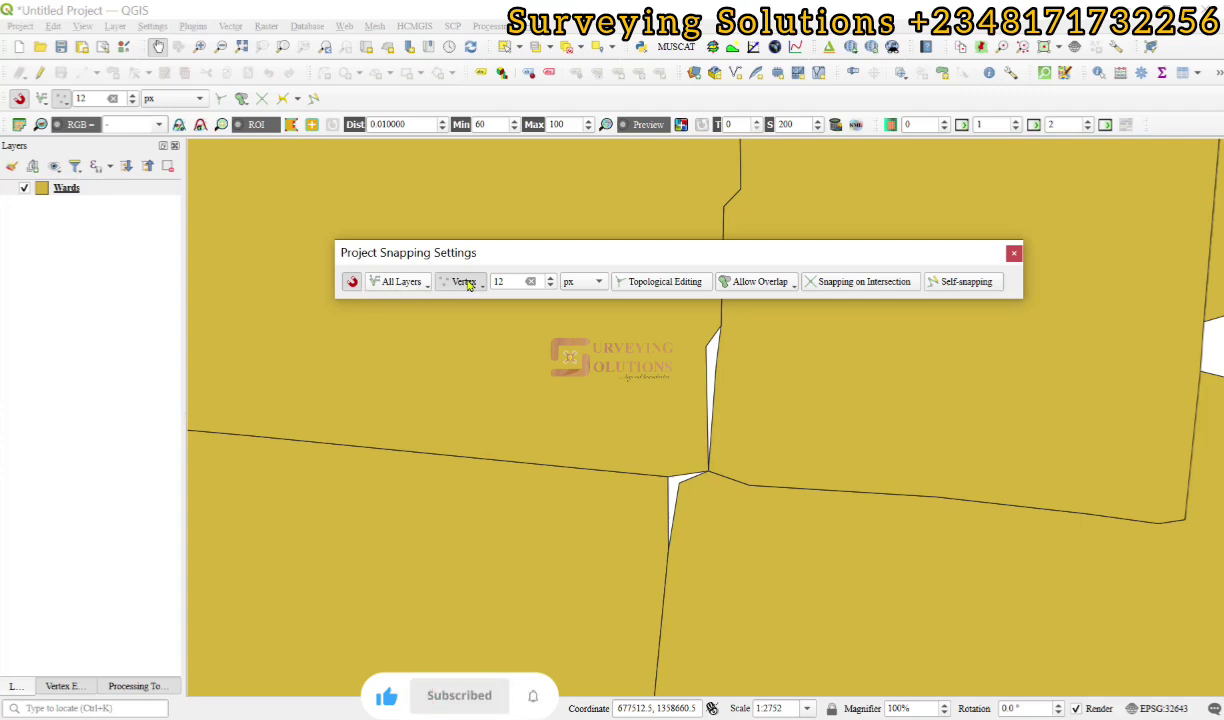
Change the snapping type from Vertex to Segment, keeping the 12 px tolerance.
click(461, 283)
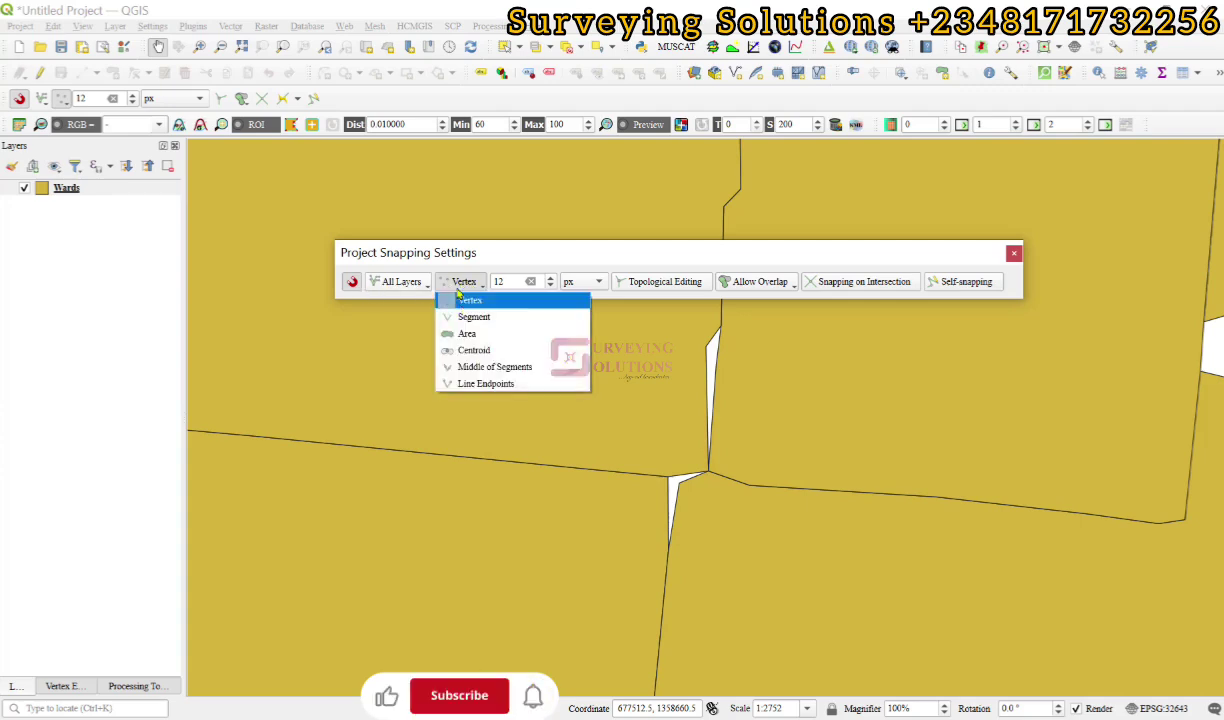
click(472, 316)
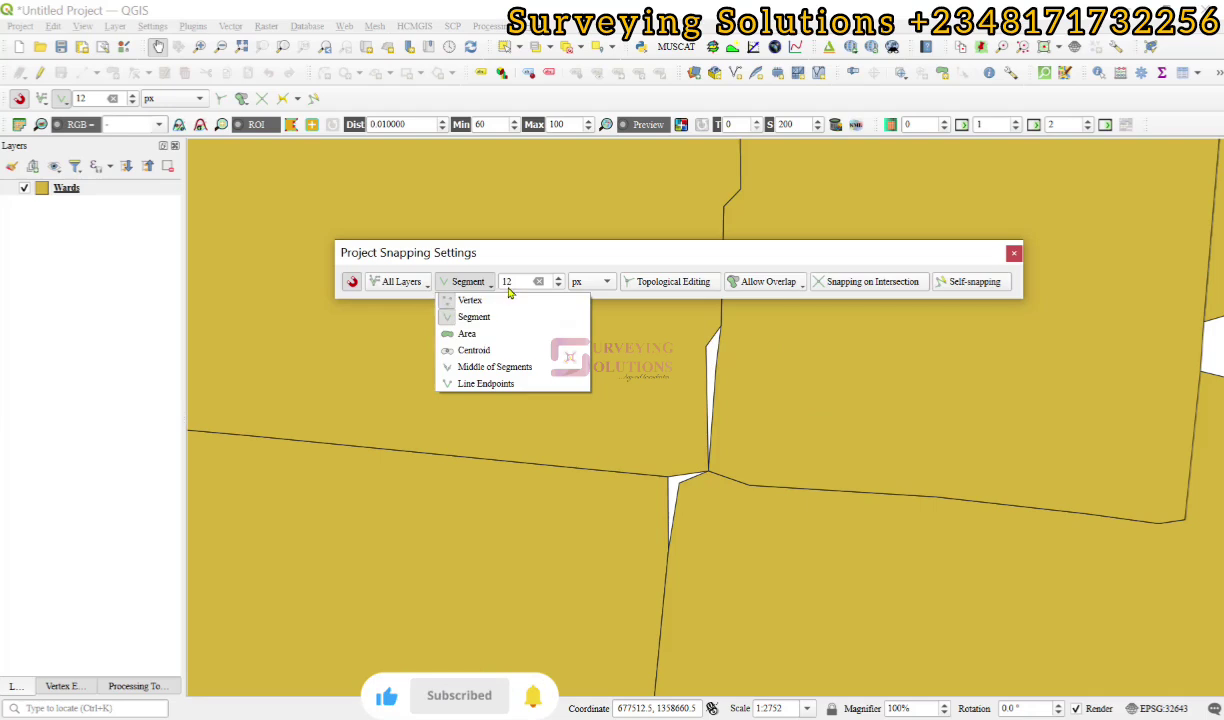
click(540, 274)
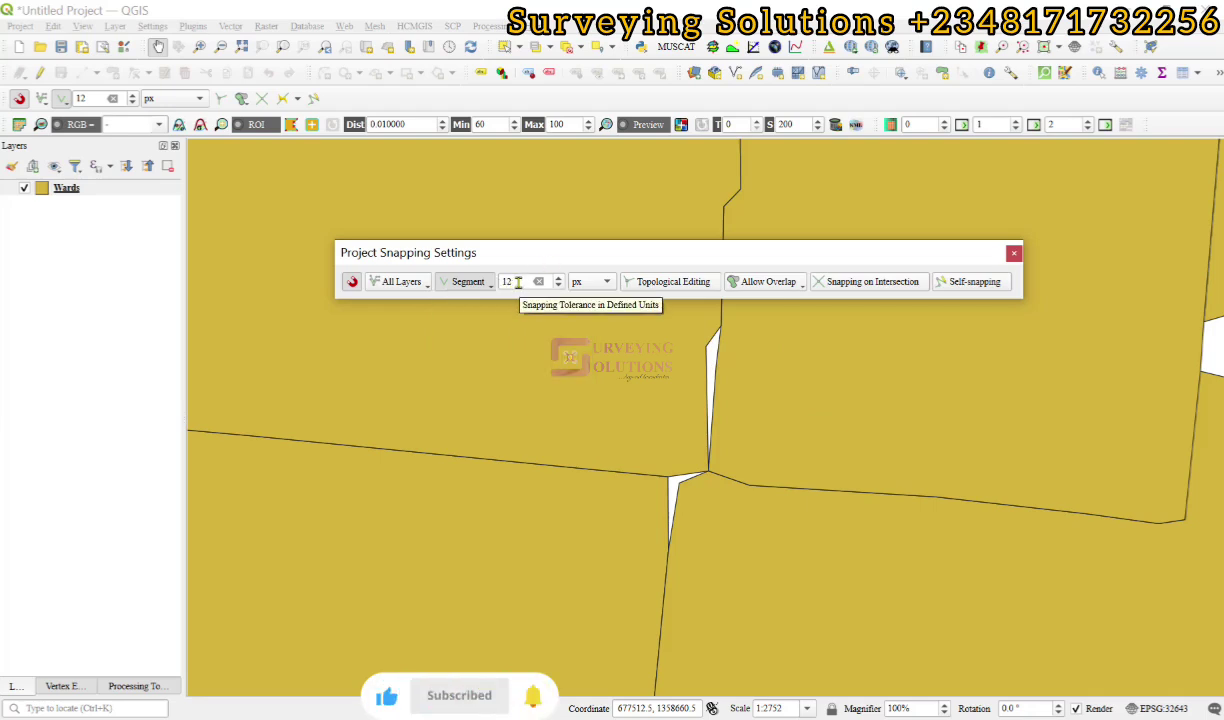
click(588, 286)
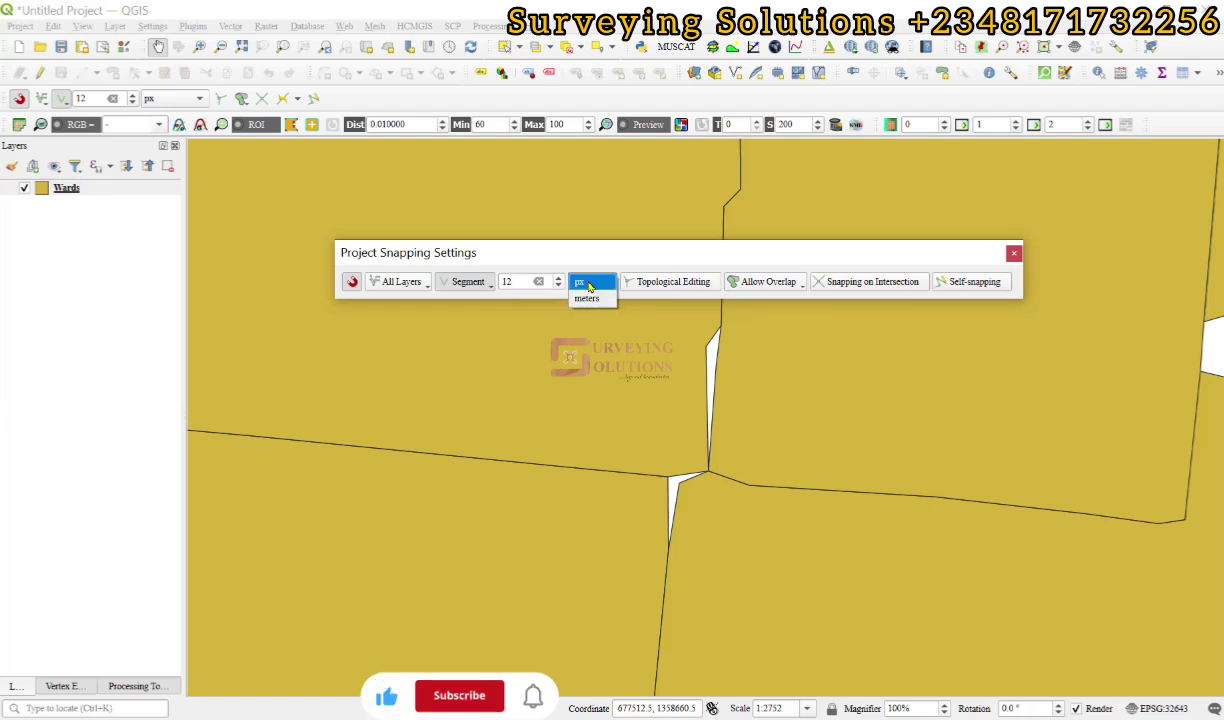
click(587, 286)
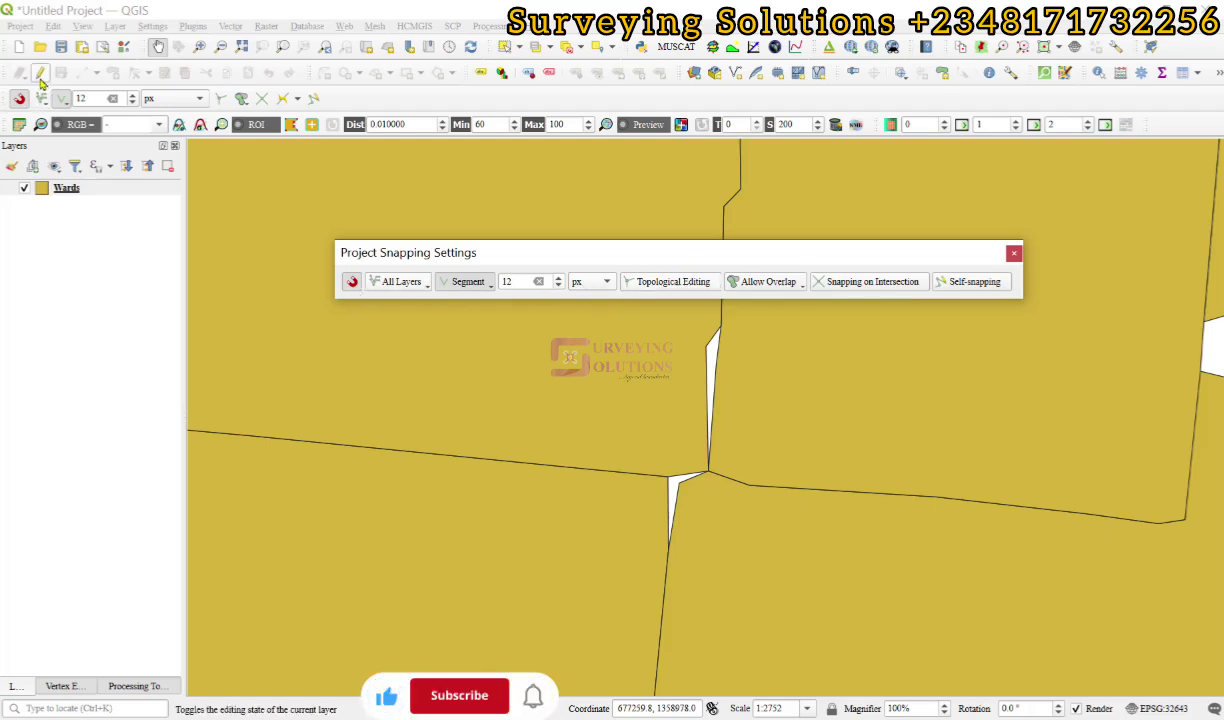
Put the Wards layer into edit mode with the Vertex Tool and zoom in on the gap.
click(58, 190)
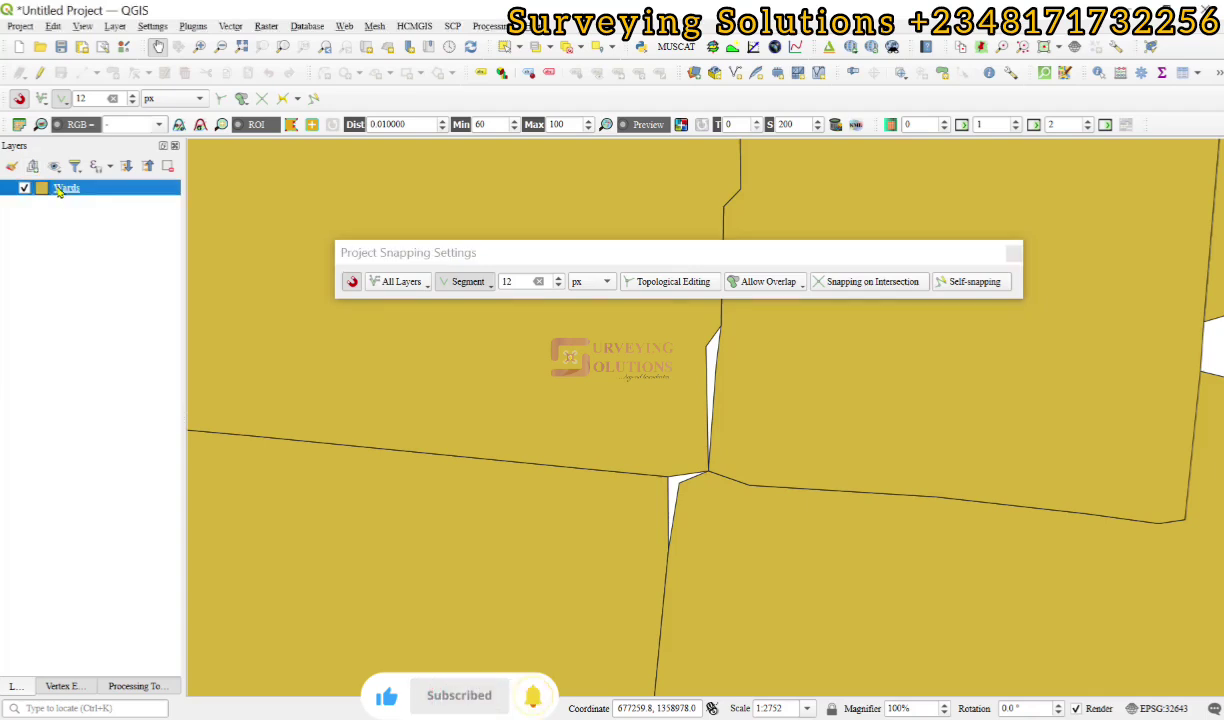
click(42, 75)
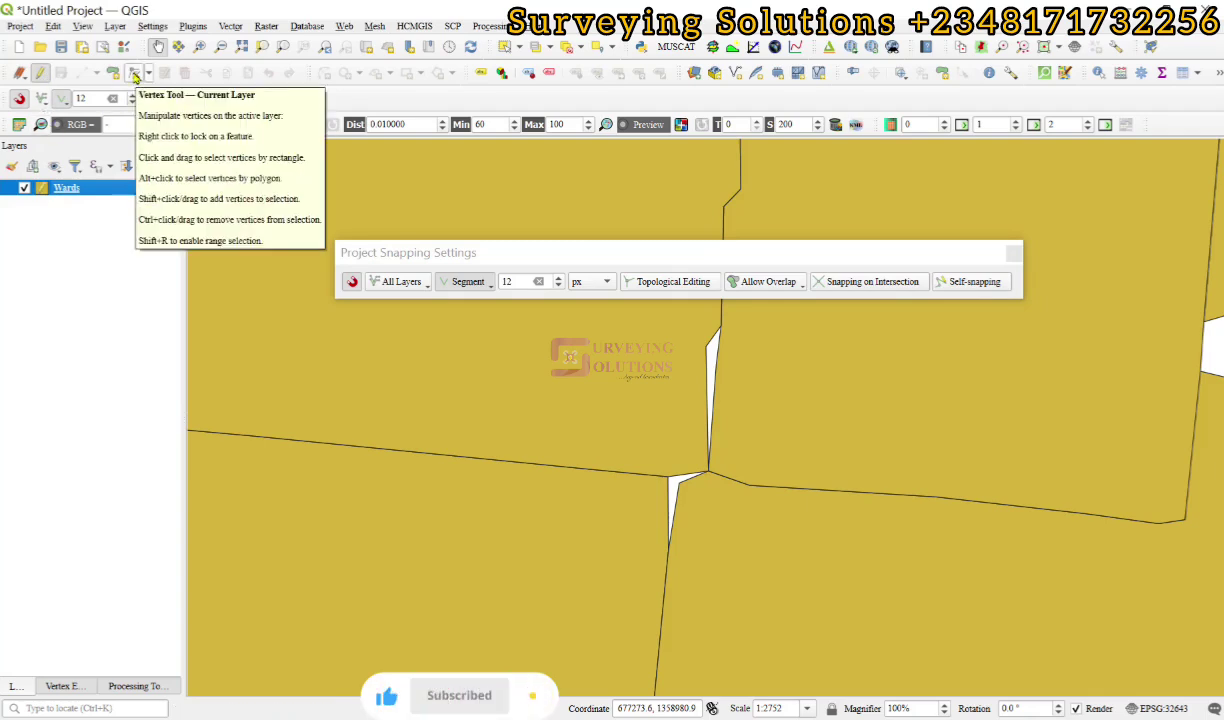
click(134, 77)
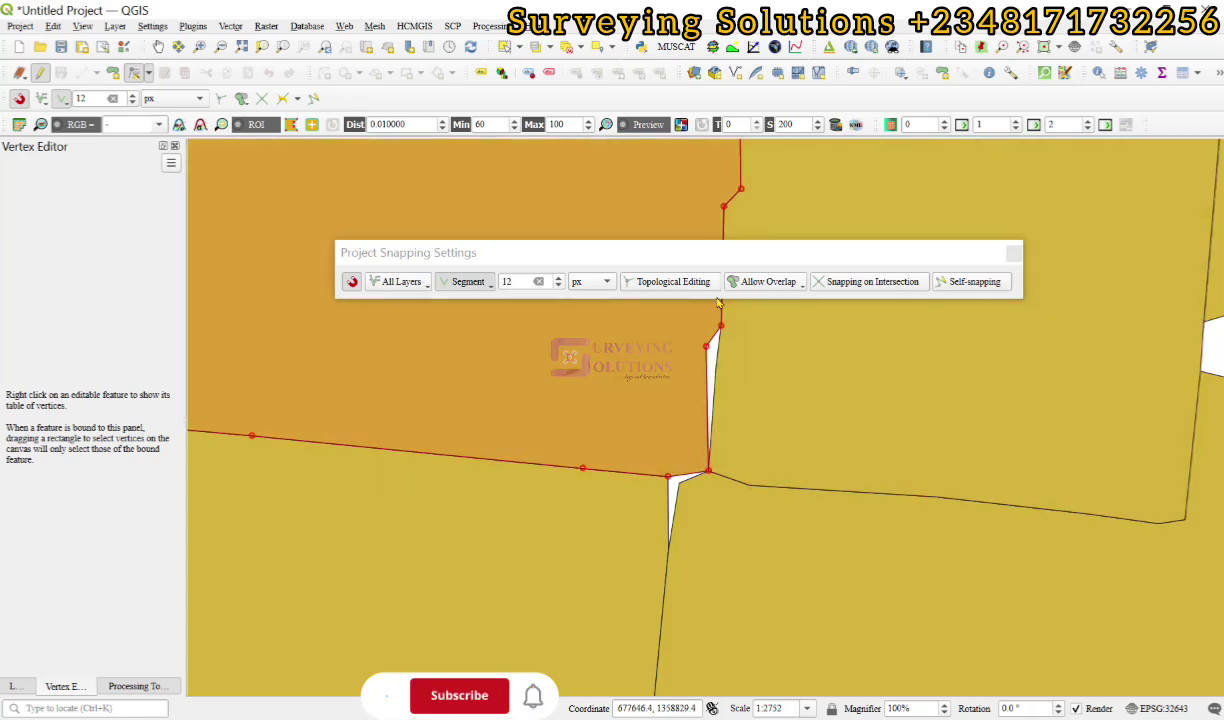
drag(683, 247, 623, 219)
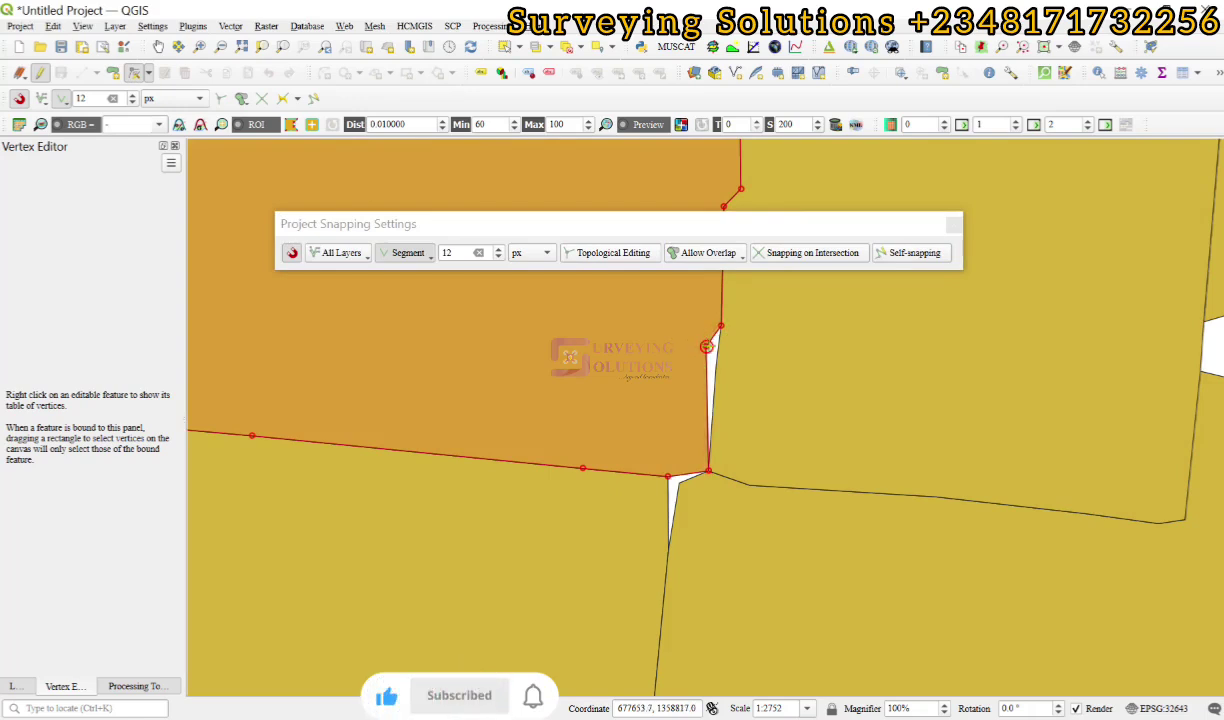
scroll(706, 346, up, 3)
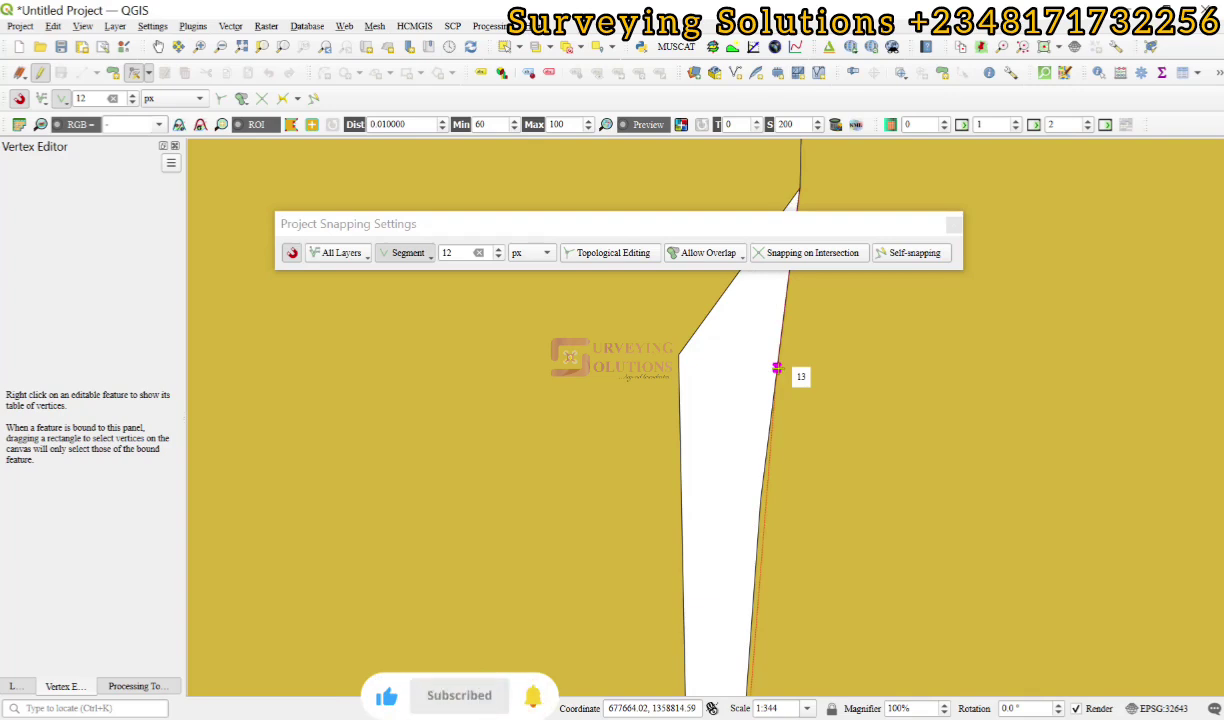
Snap the sliver's corner vertices onto the neighbouring ward boundary to close the first sliver.
click(776, 368)
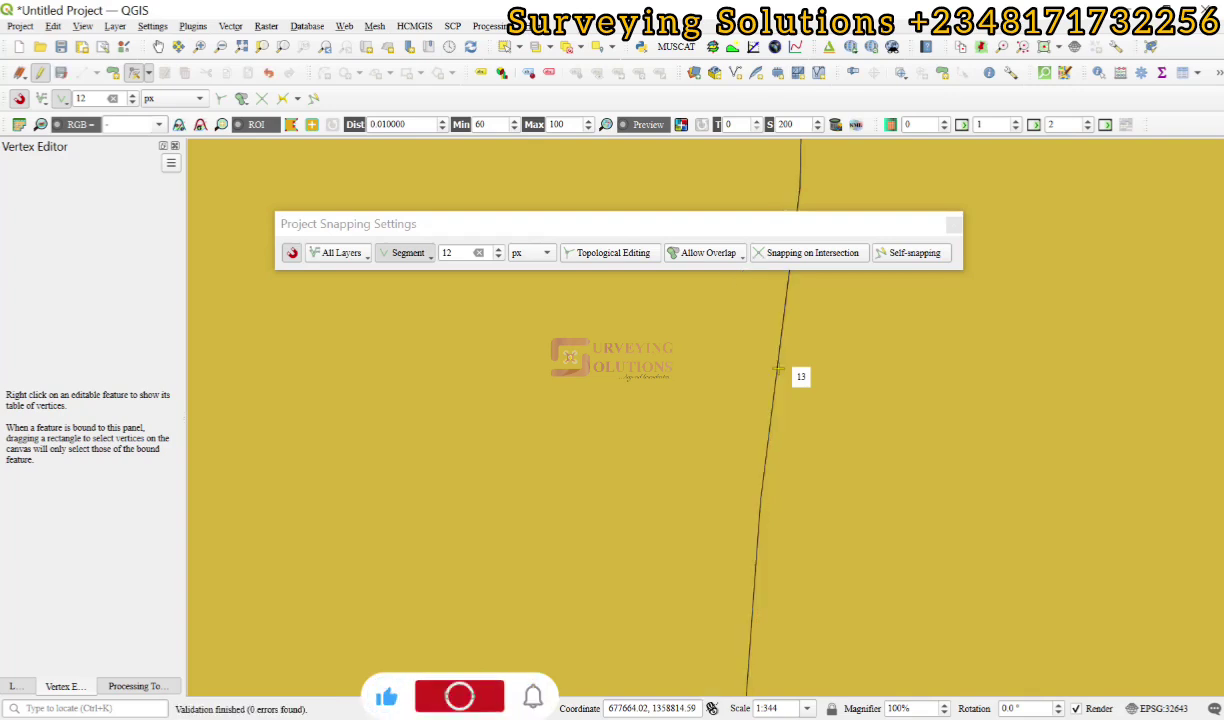
scroll(805, 348, down, 3)
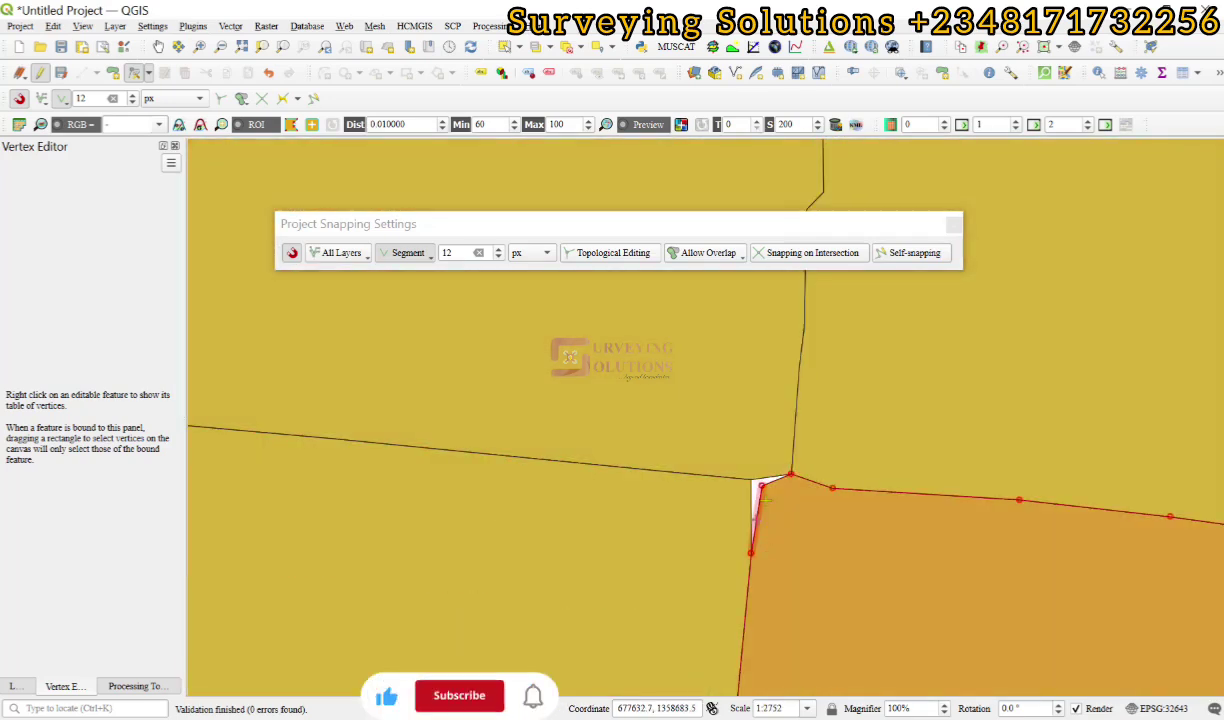
scroll(765, 499, up, 2)
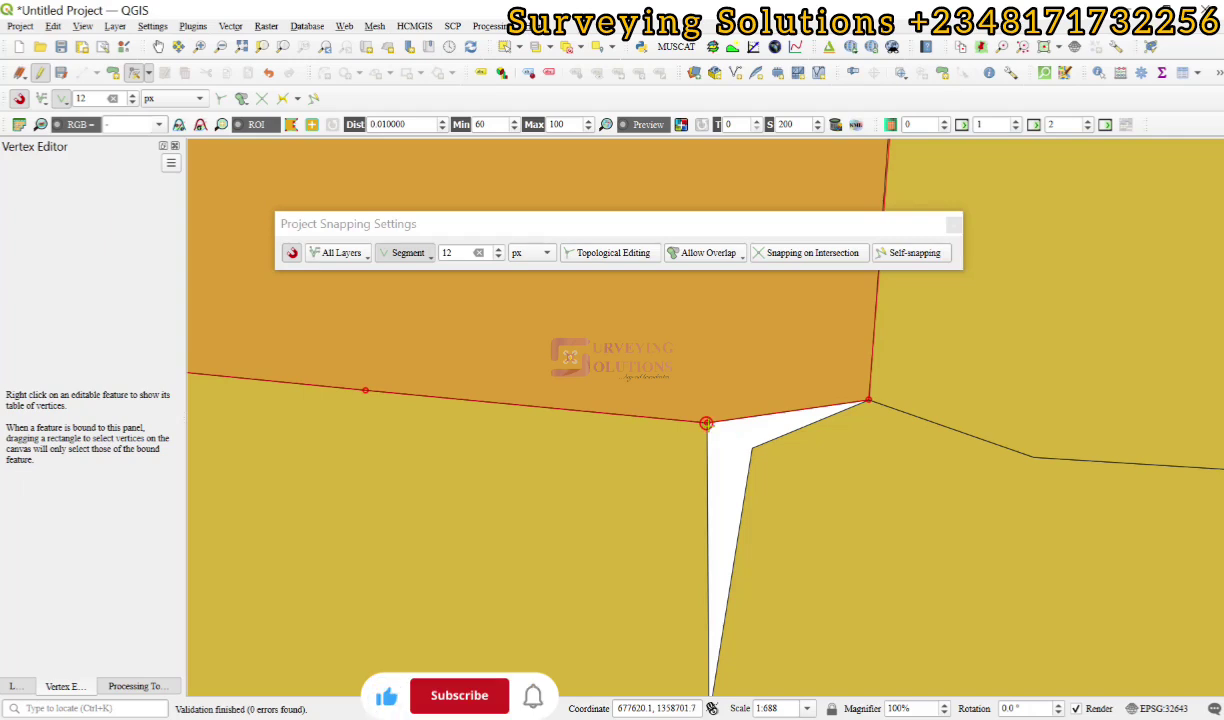
click(706, 423)
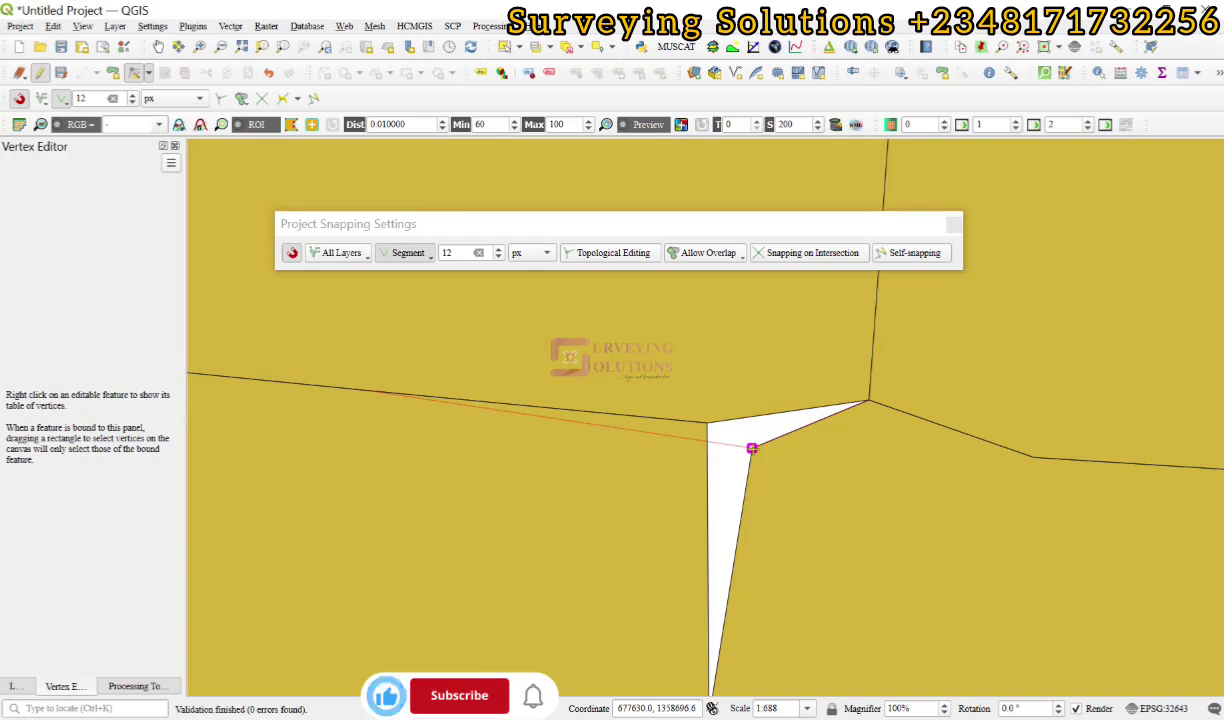
click(751, 448)
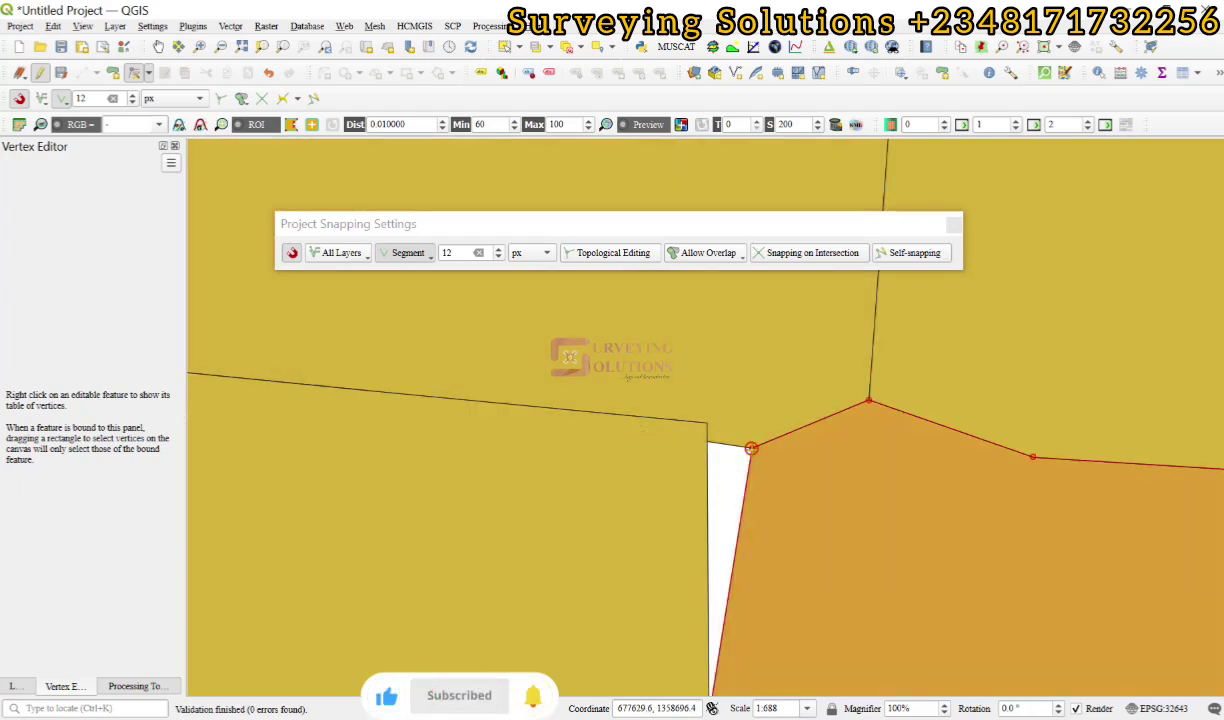
click(751, 448)
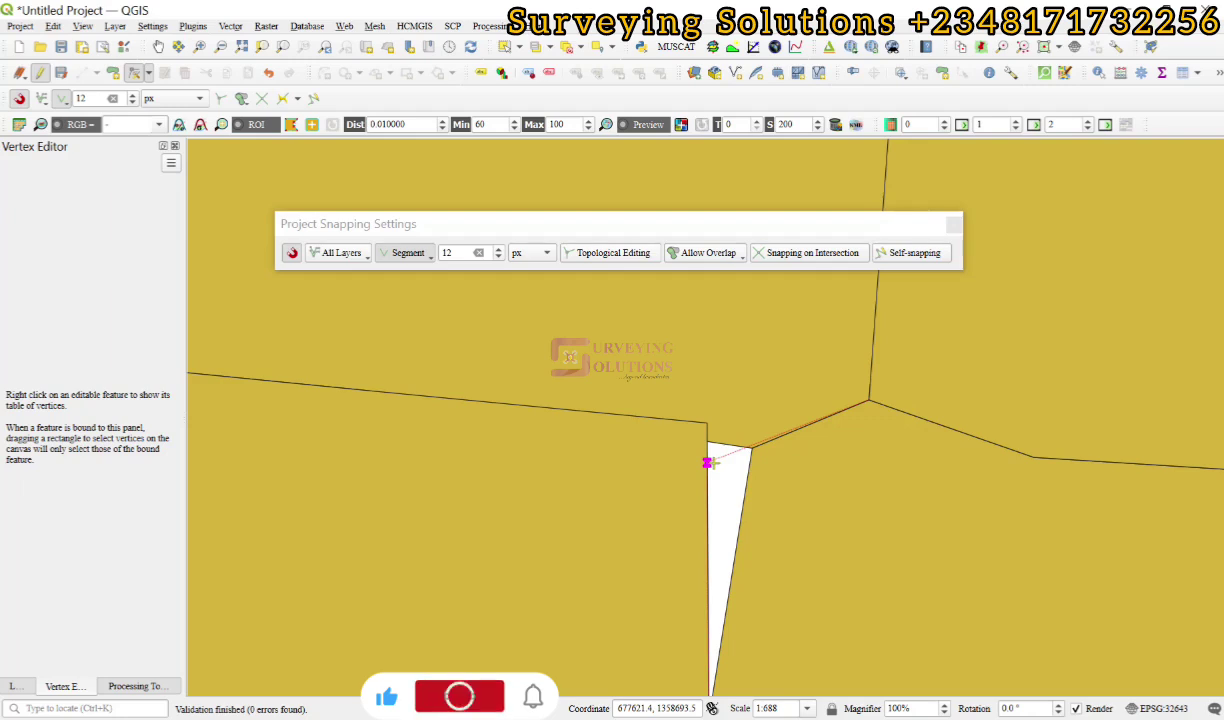
click(706, 444)
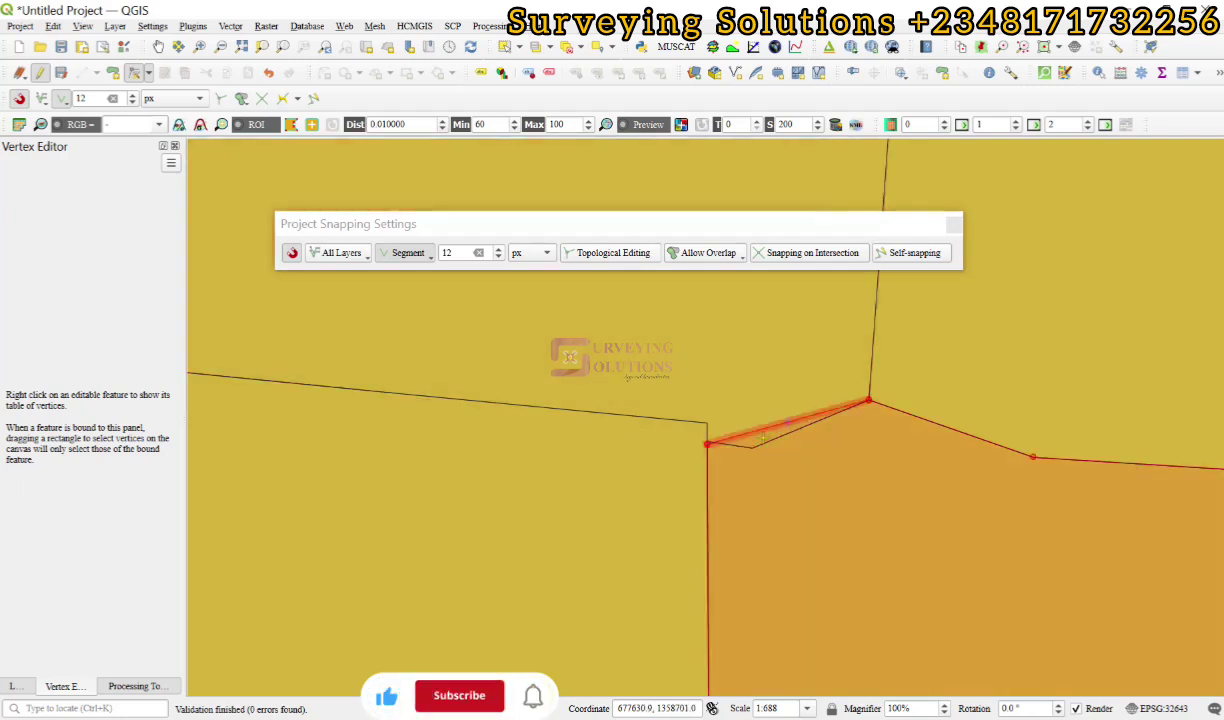
scroll(790, 470, up, 2)
scroll(790, 470, up, 7)
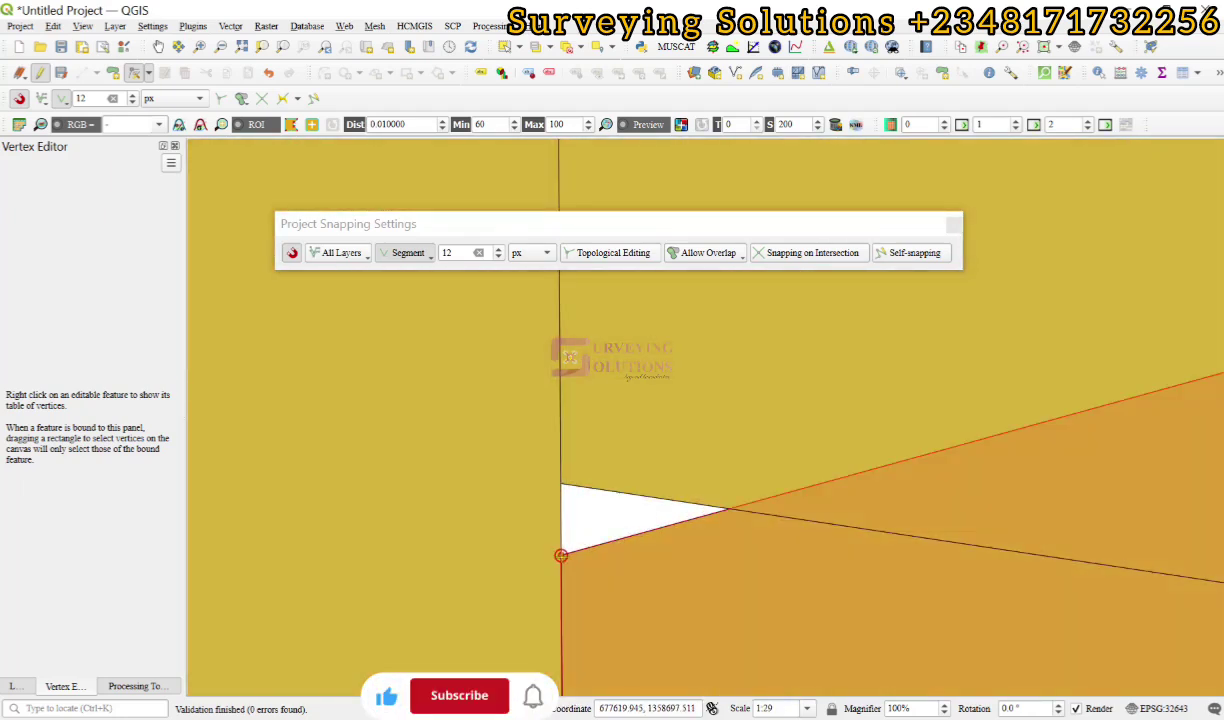
Move two ward corner vertices onto the gap's top and lower-left corners.
click(561, 555)
click(560, 484)
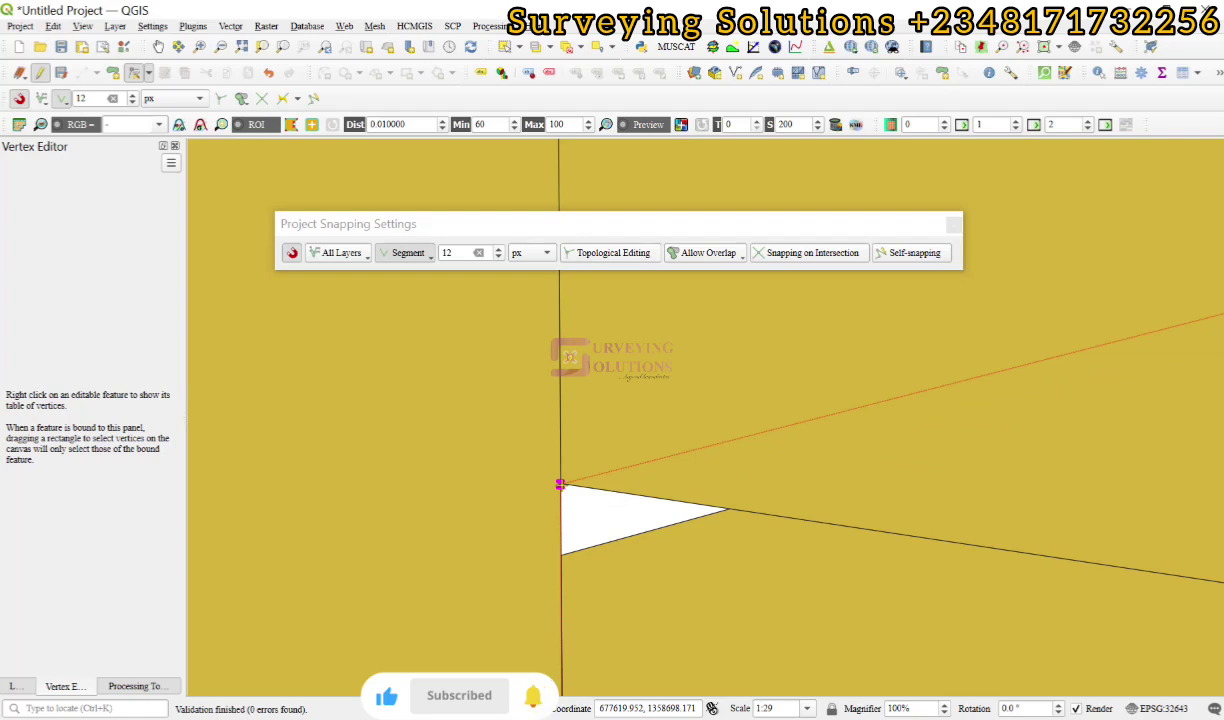
scroll(582, 488, down, 4)
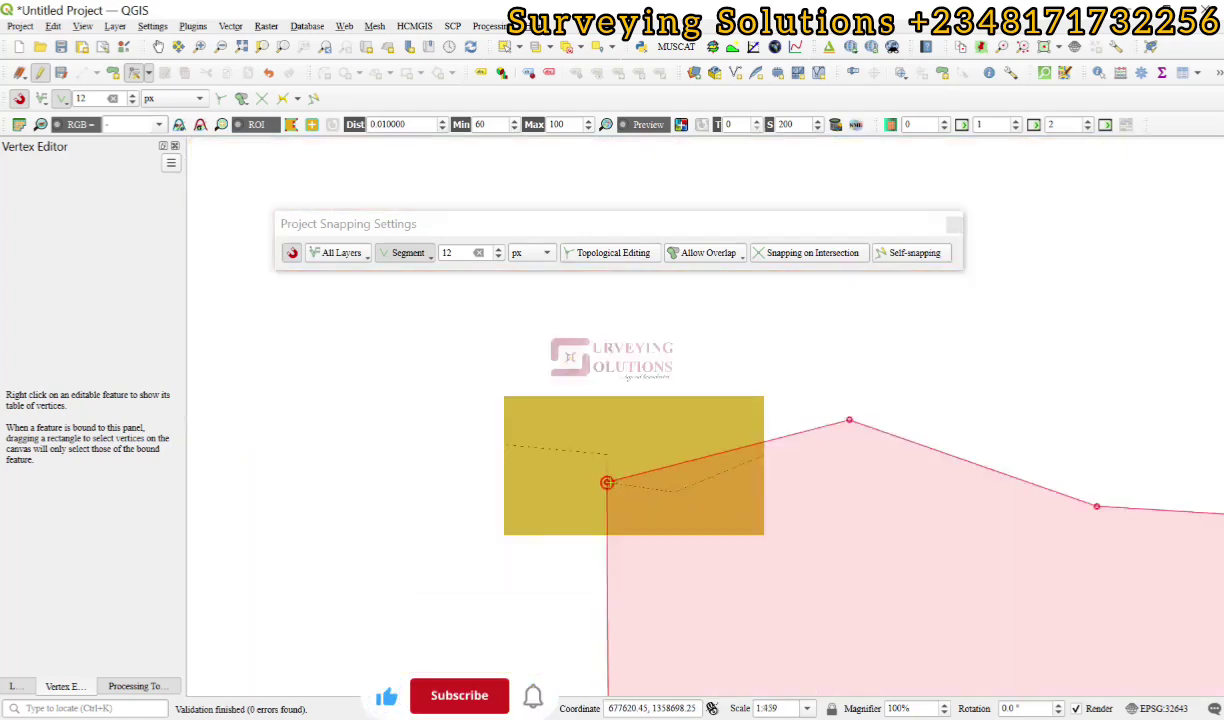
scroll(607, 483, down, 5)
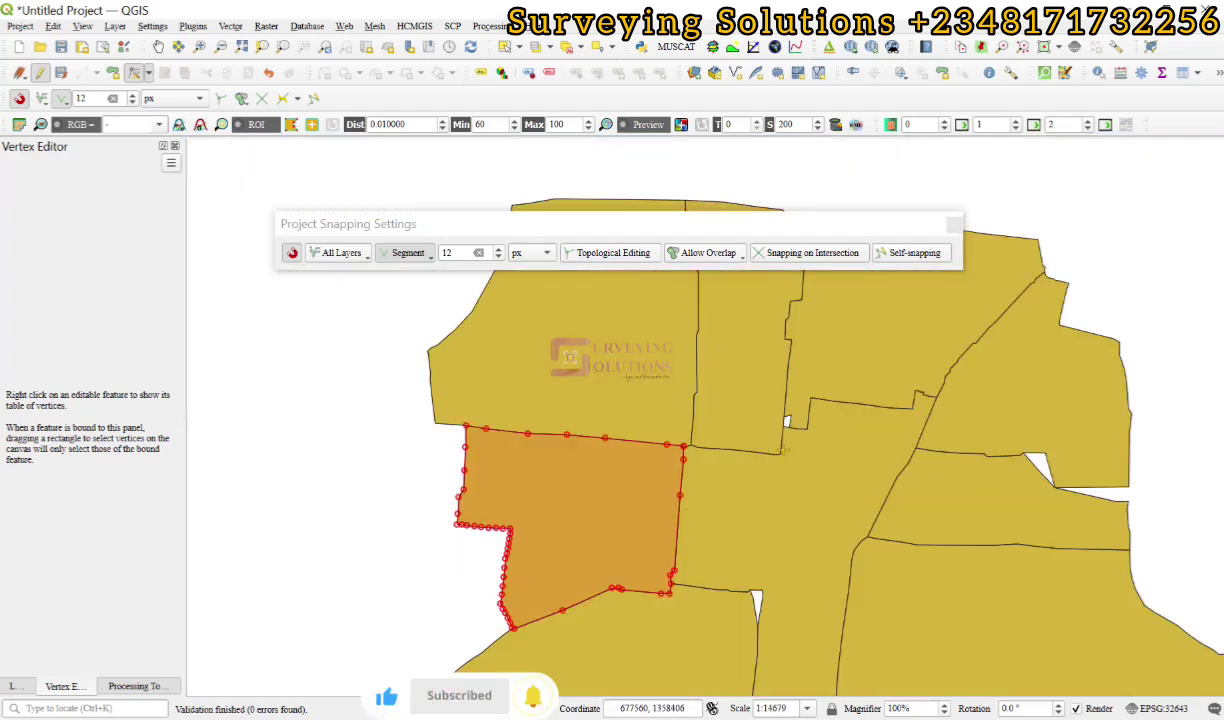
scroll(784, 450, up, 3)
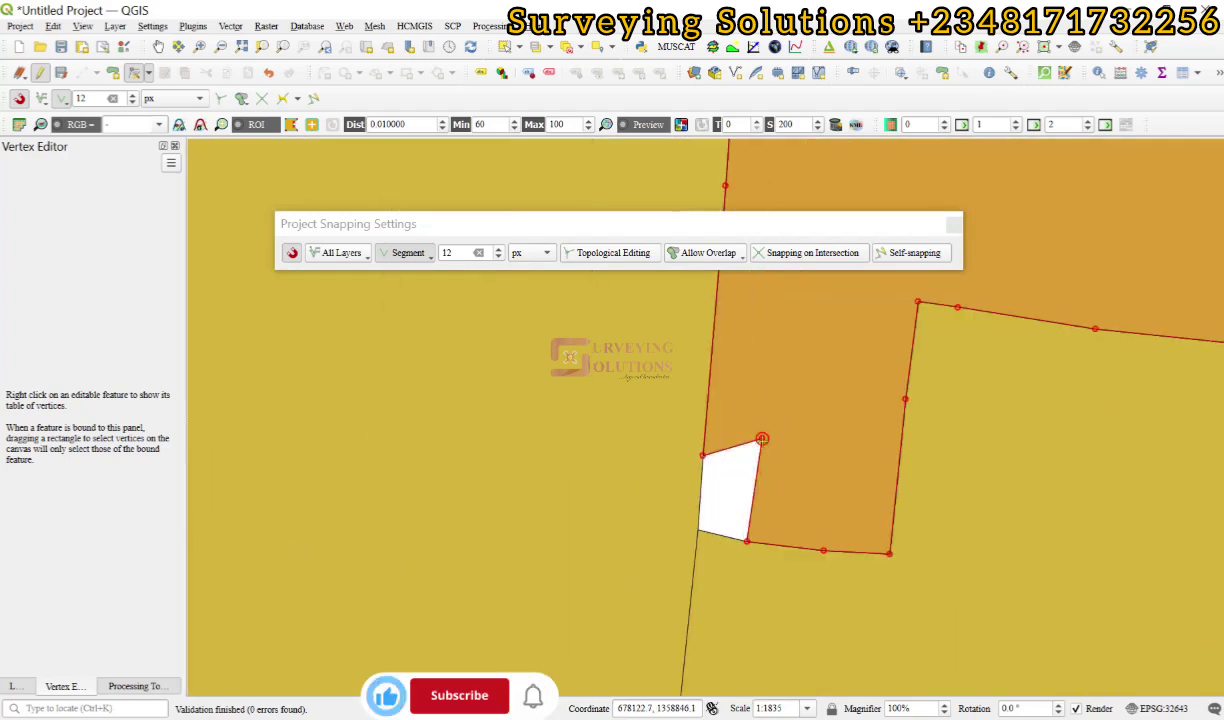
scroll(767, 489, up, 1)
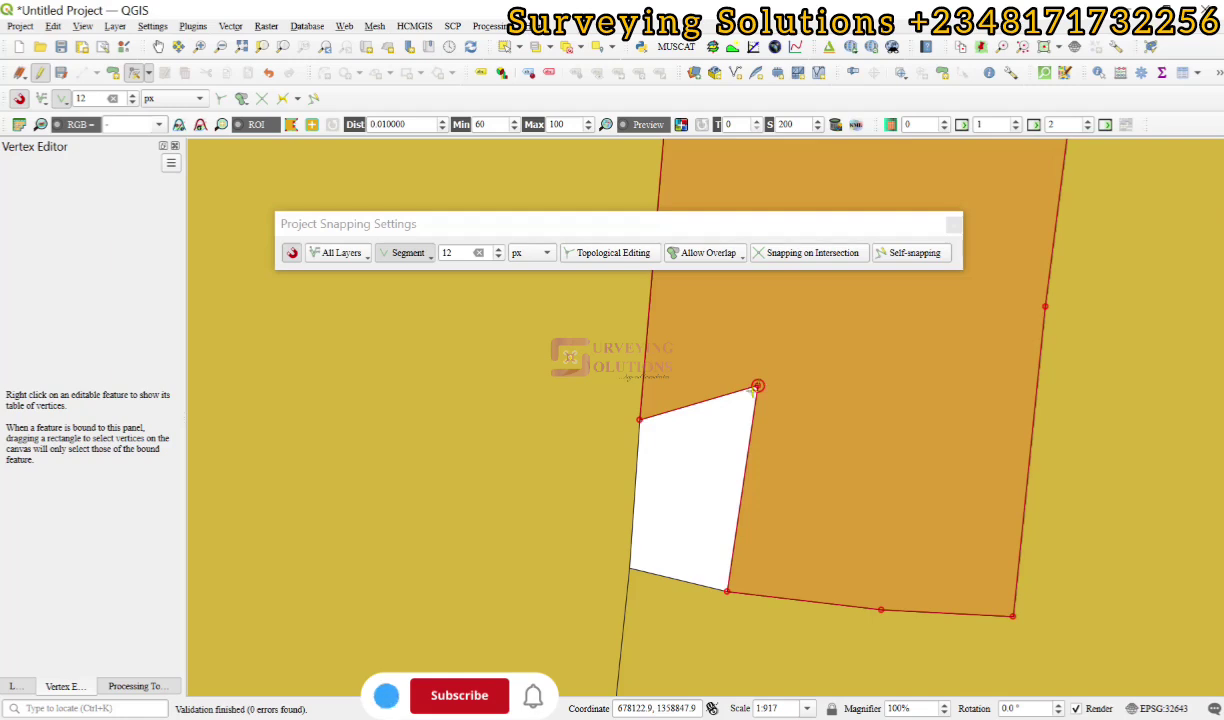
click(757, 386)
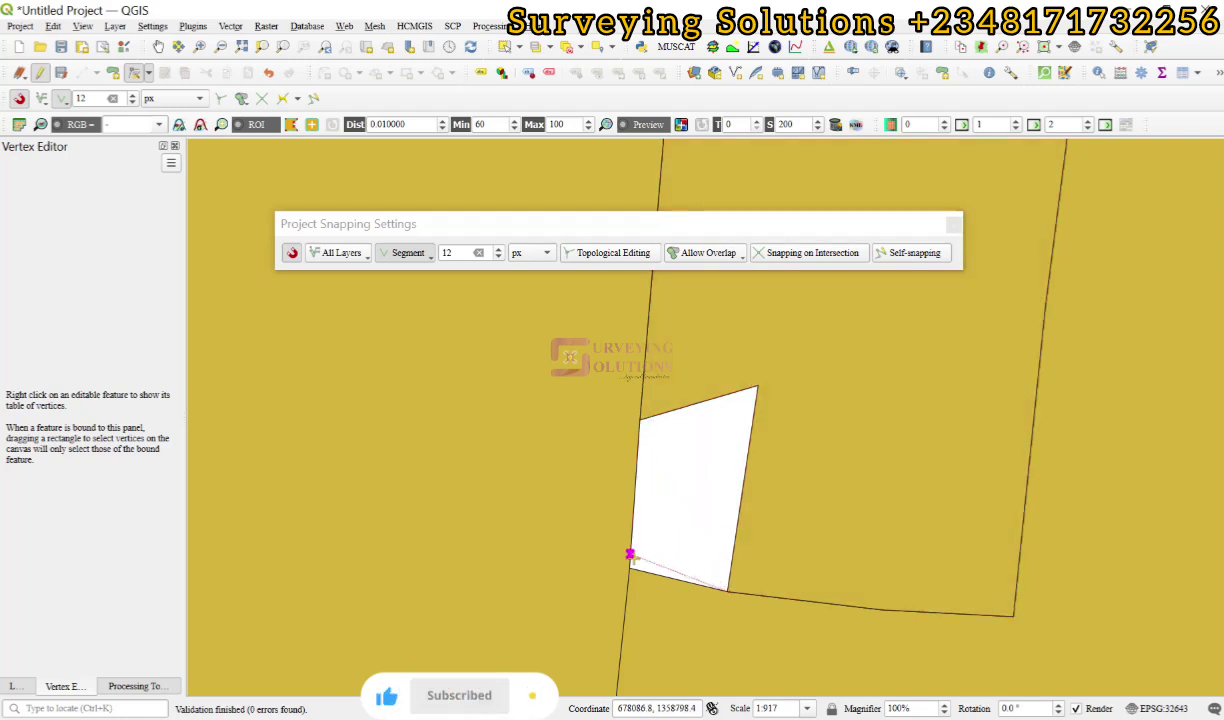
click(629, 569)
Snap the notched-edge vertex onto the neighbouring ward corner, closing that gap.
scroll(778, 382, down, 2)
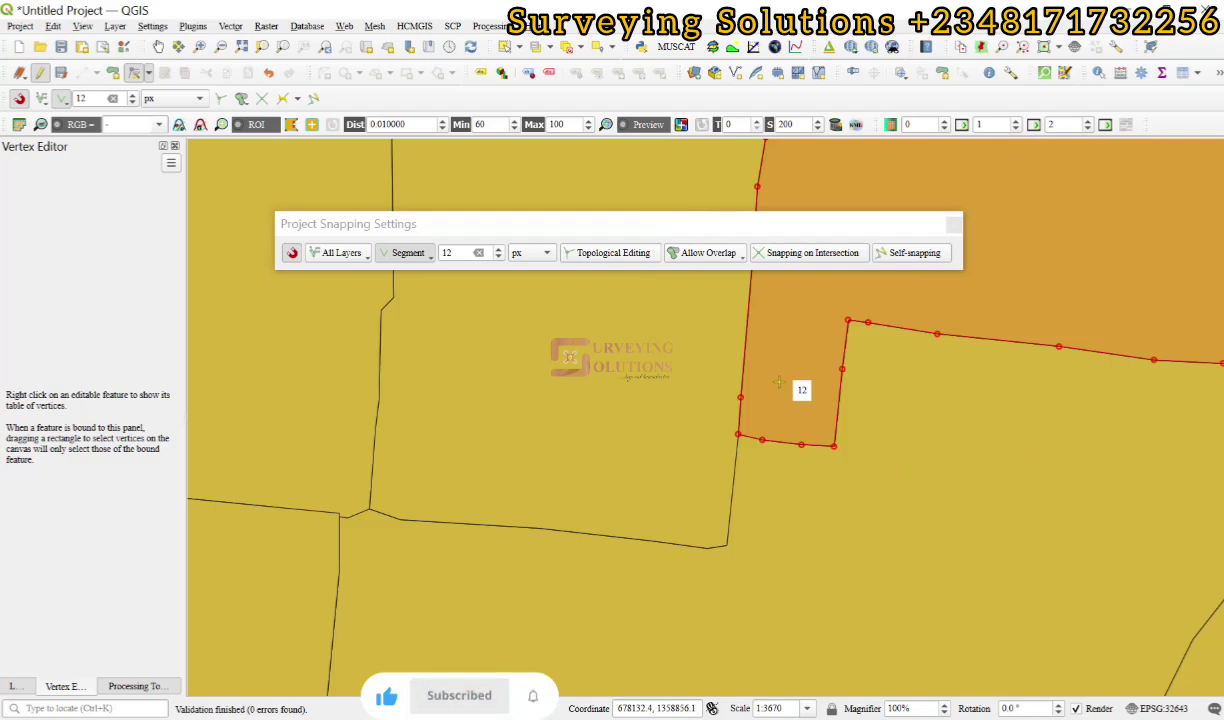
scroll(800, 390, down, 2)
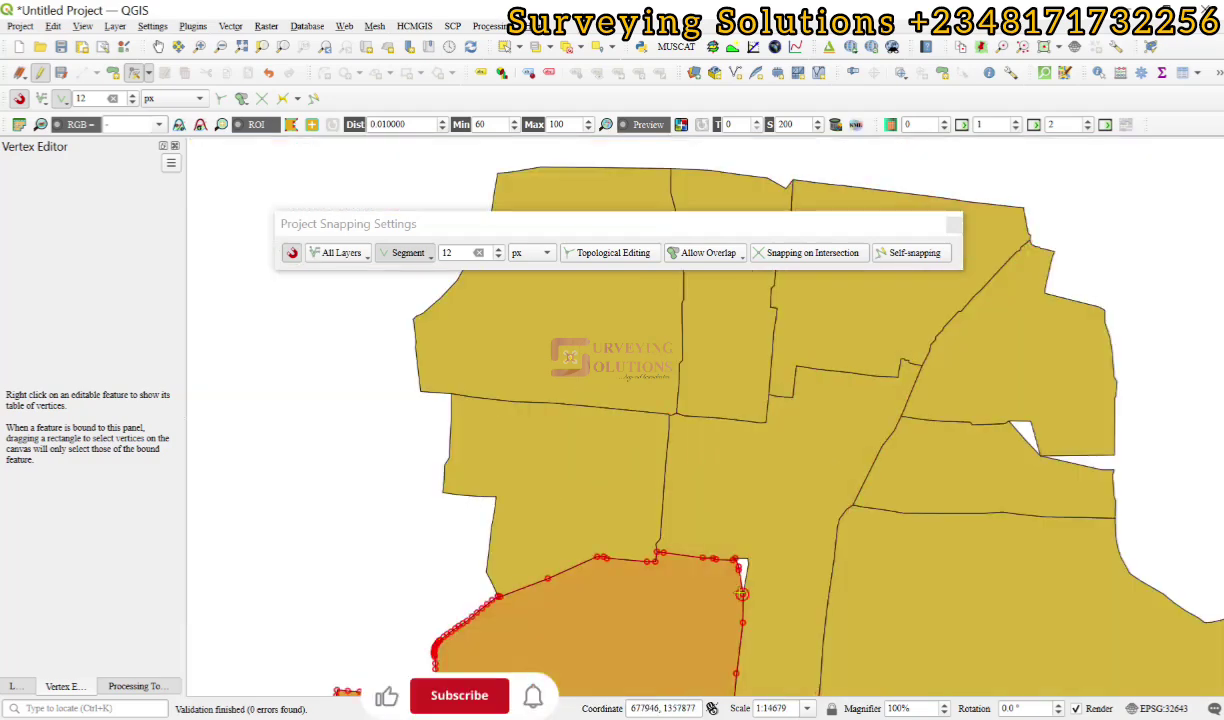
scroll(738, 462, up, 2)
scroll(738, 462, down, 3)
scroll(700, 428, up, 2)
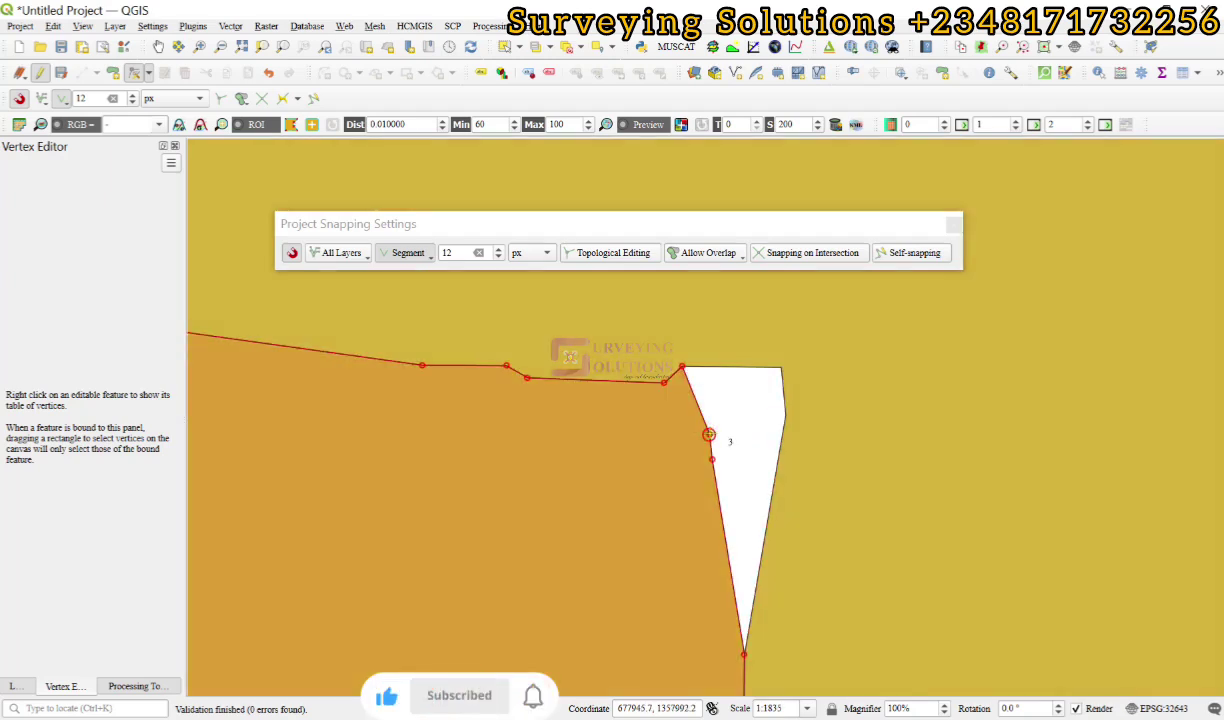
click(708, 434)
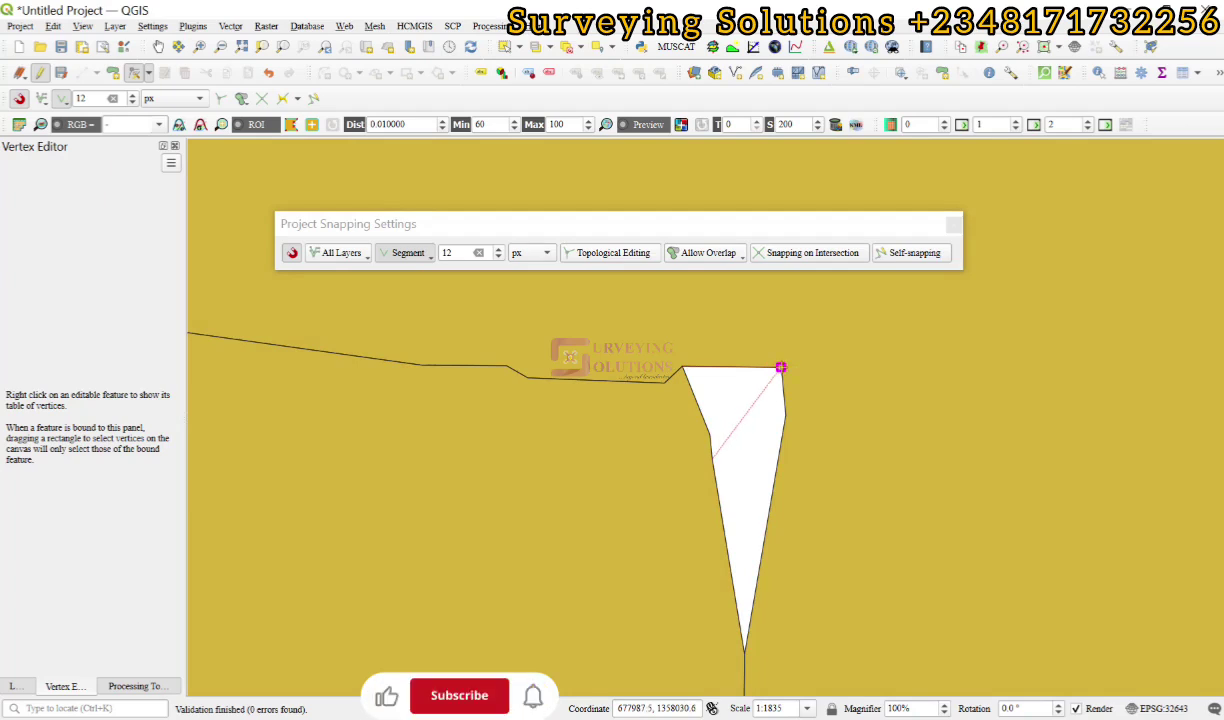
click(781, 367)
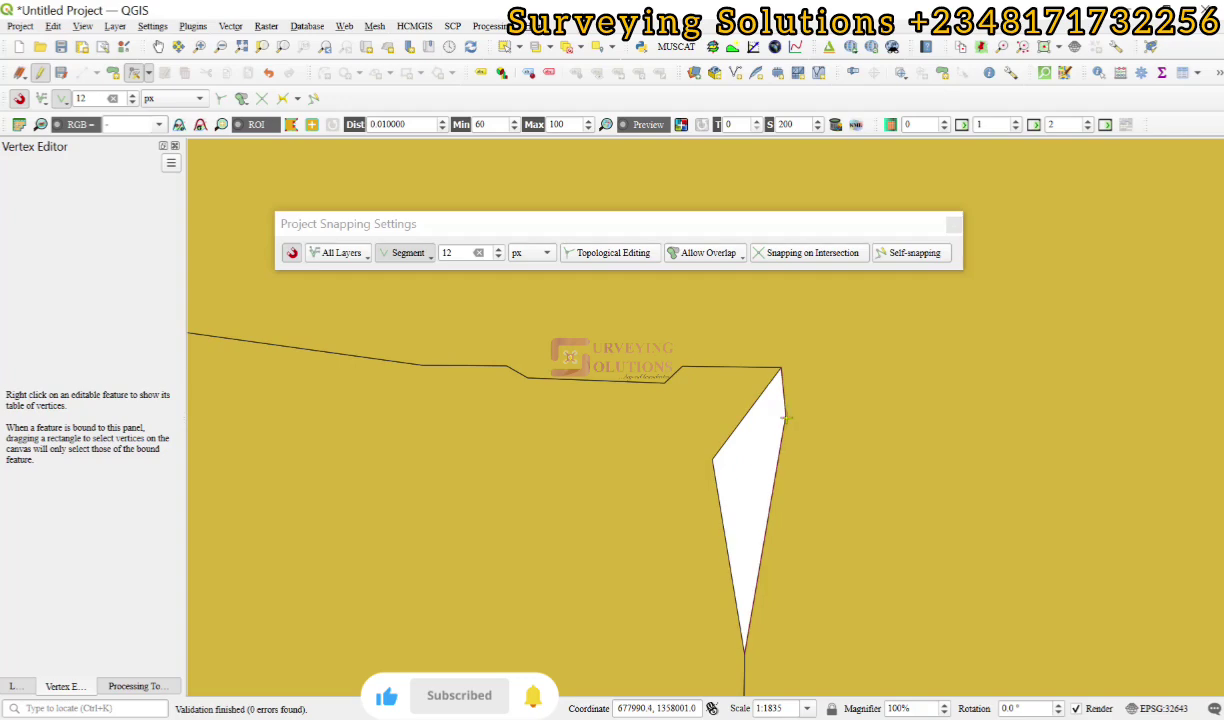
scroll(708, 465, down, 3)
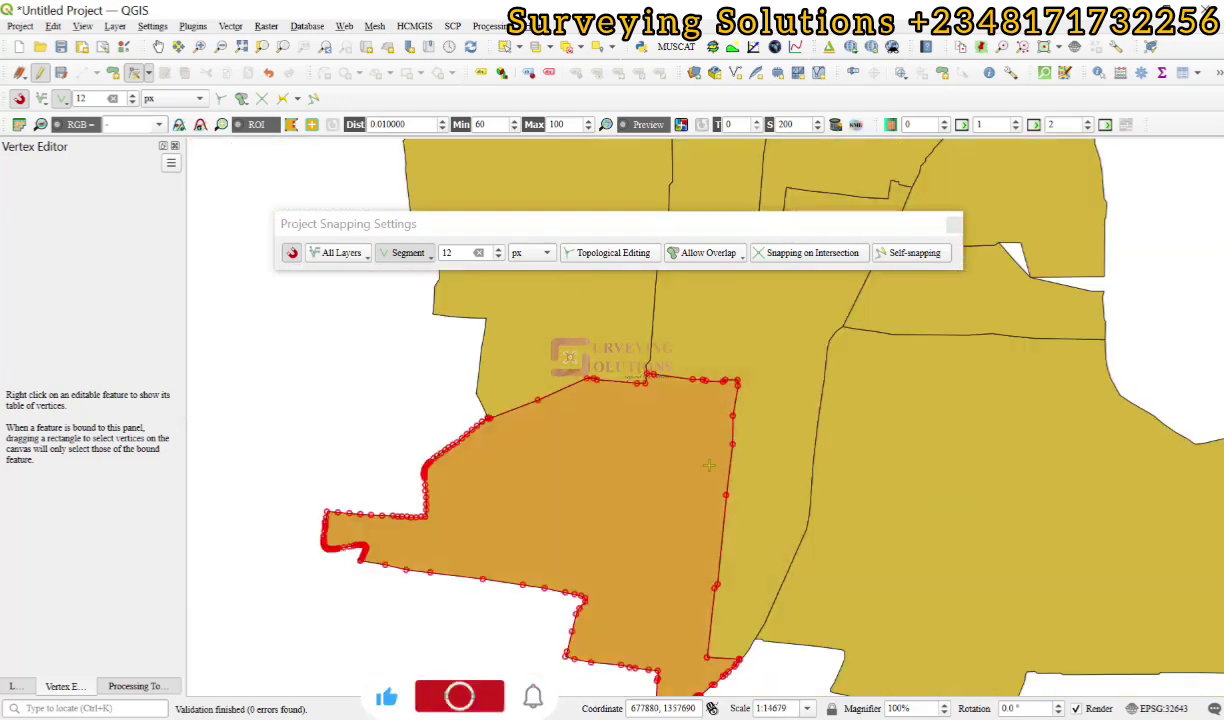
Snap the upper ward's corner vertex onto the lower ward's corner to close the last wedge.
scroll(708, 465, down, 1)
scroll(893, 362, up, 4)
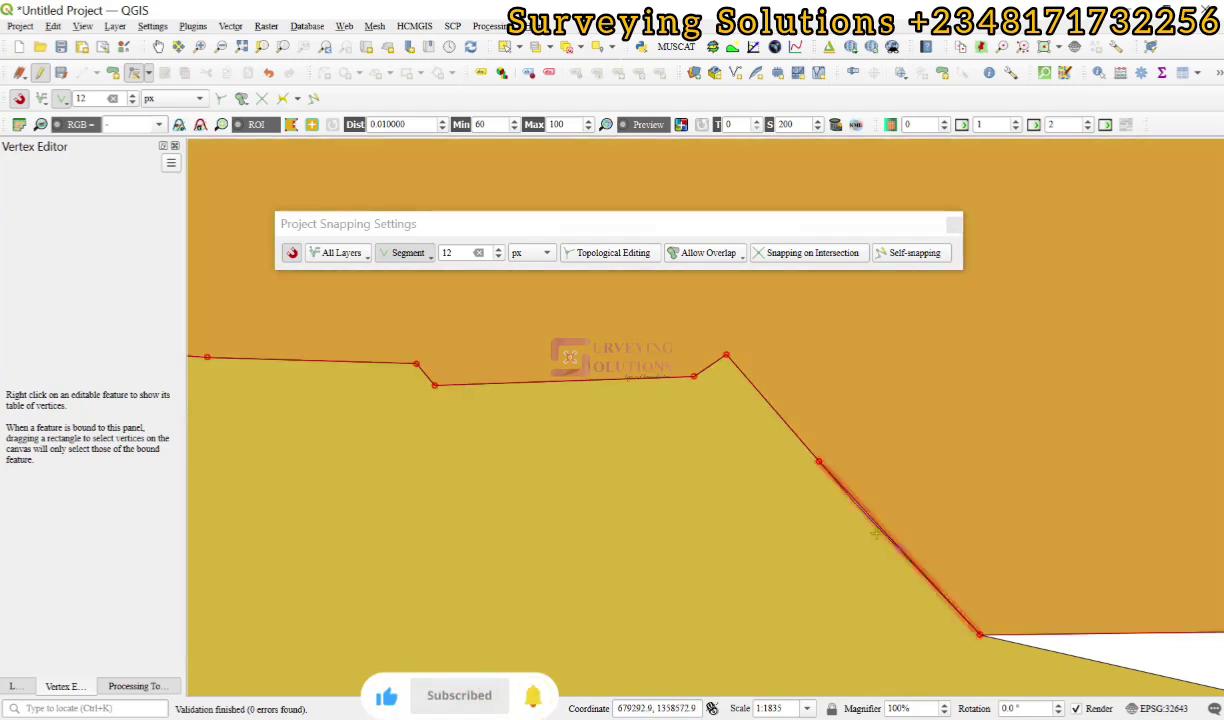
scroll(800, 445, up, 3)
scroll(791, 437, down, 2)
scroll(760, 430, up, 4)
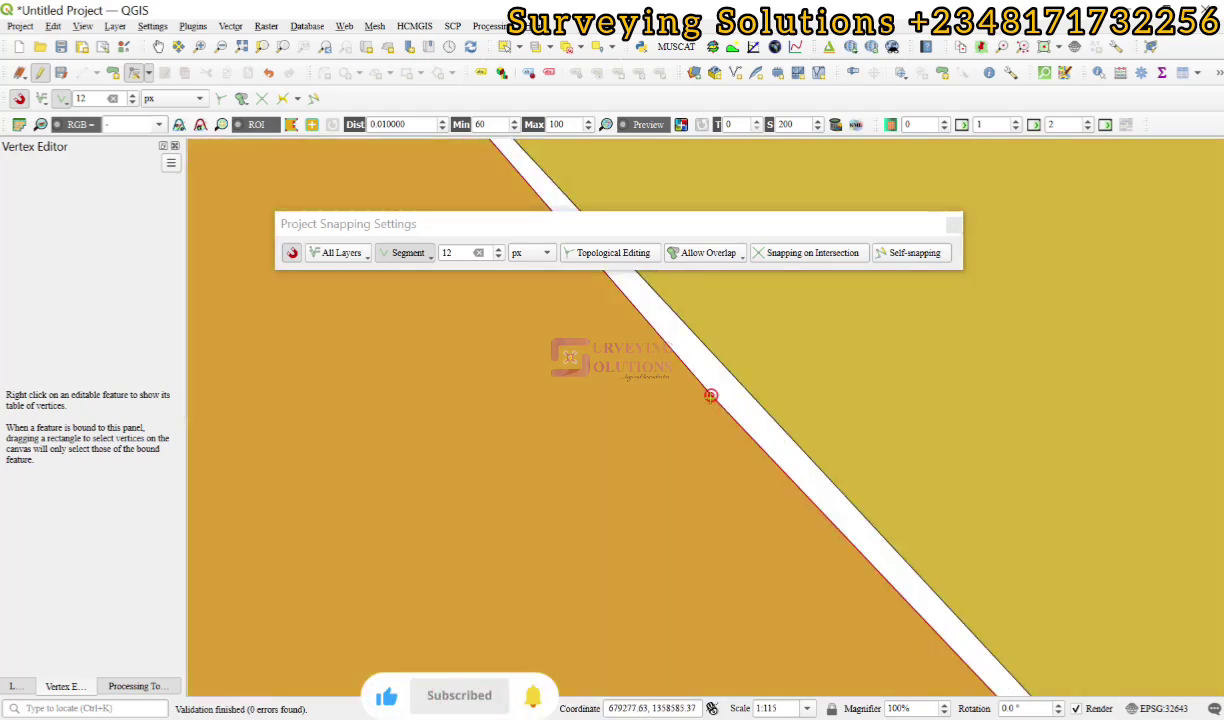
scroll(725, 368, down, 3)
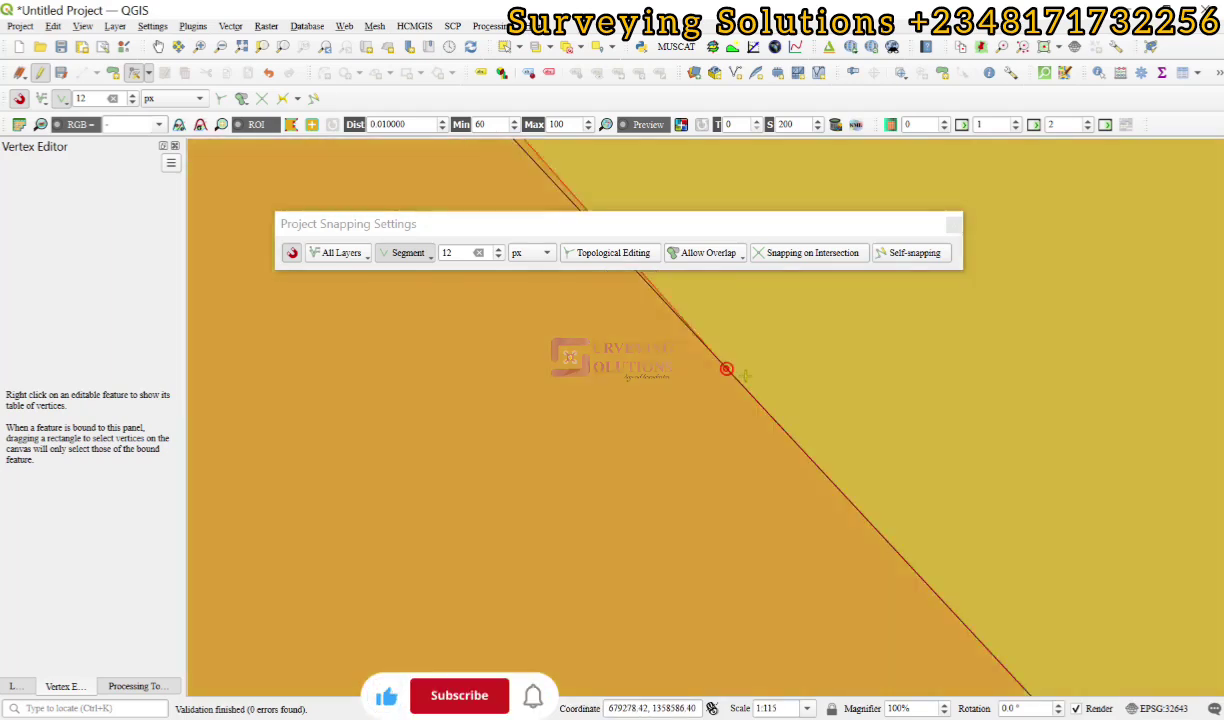
scroll(804, 418, down, 3)
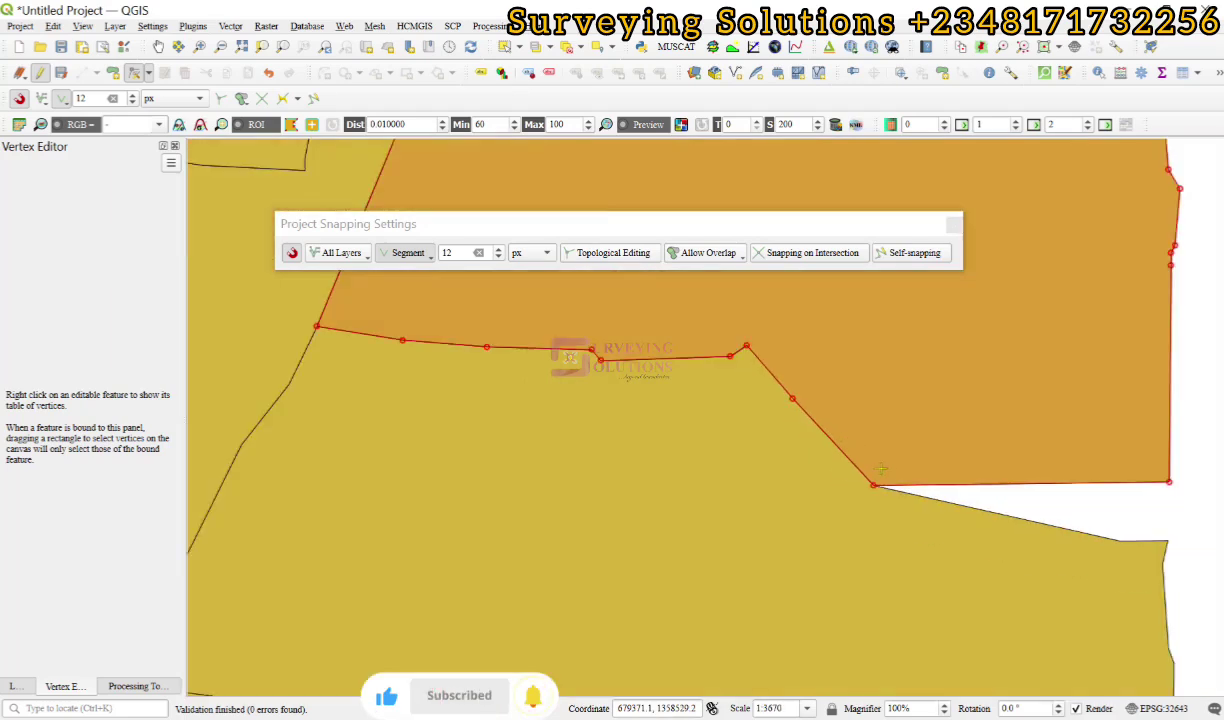
scroll(1019, 484, up, 2)
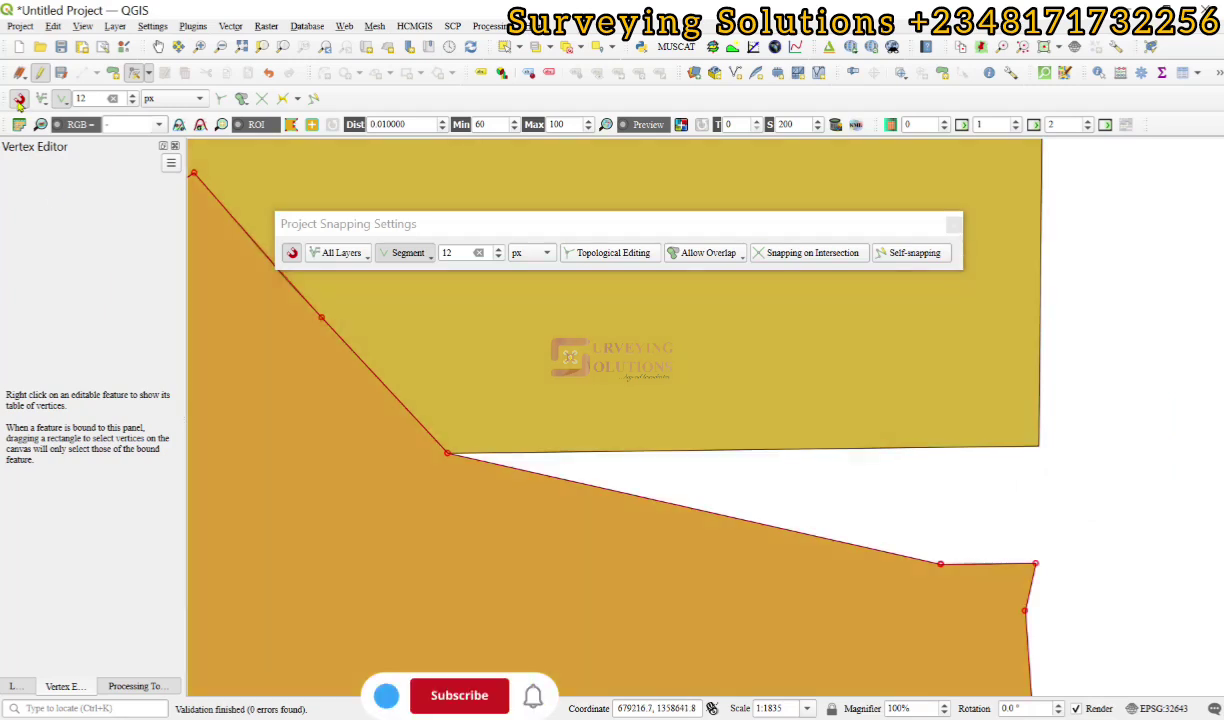
click(1038, 446)
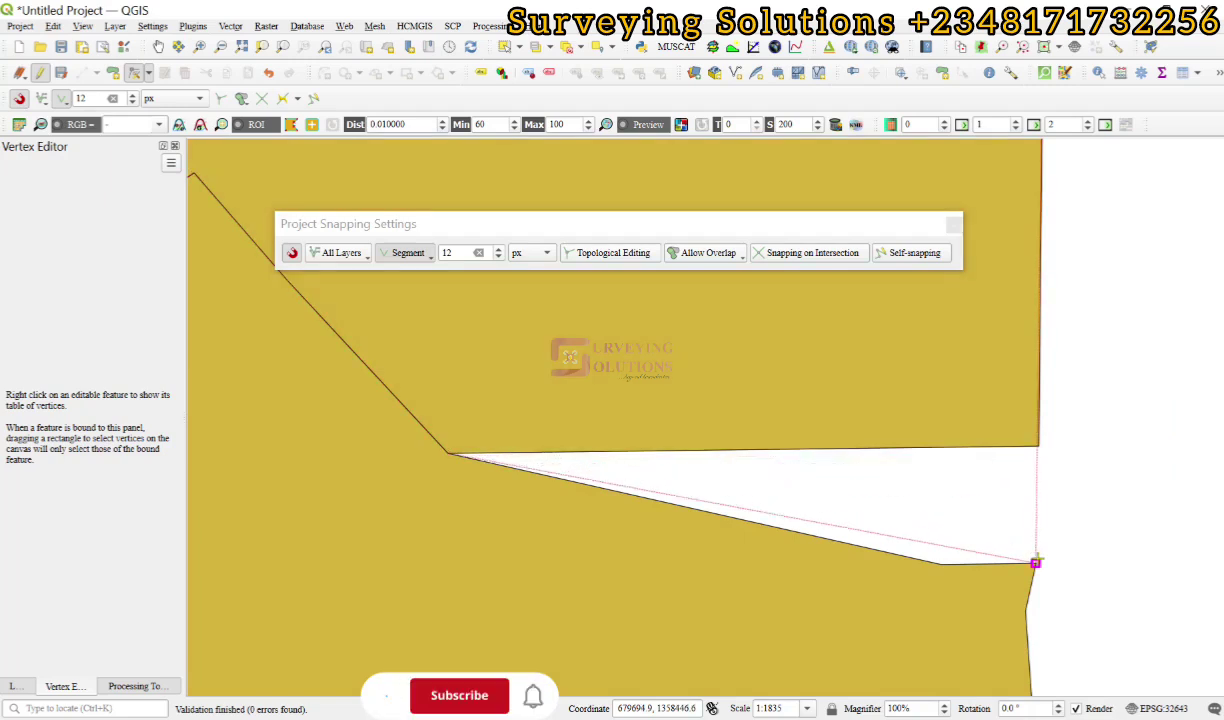
click(1035, 563)
scroll(937, 565, up, 1)
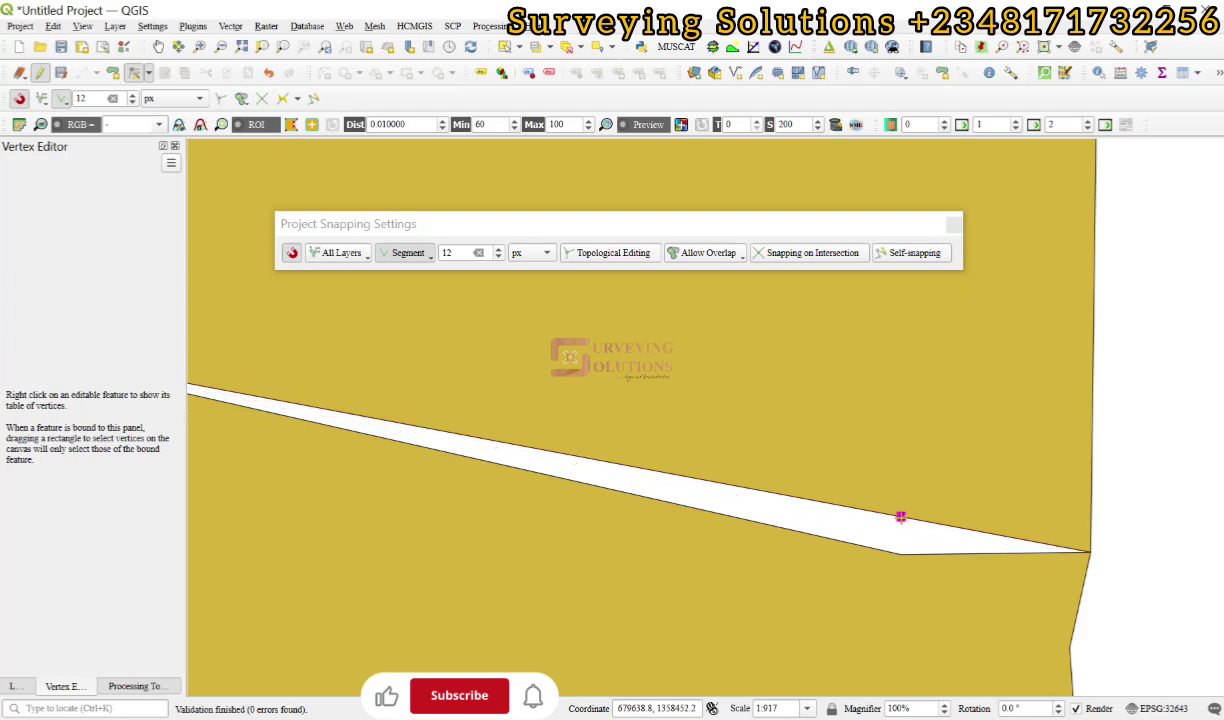
scroll(900, 517, down, 2)
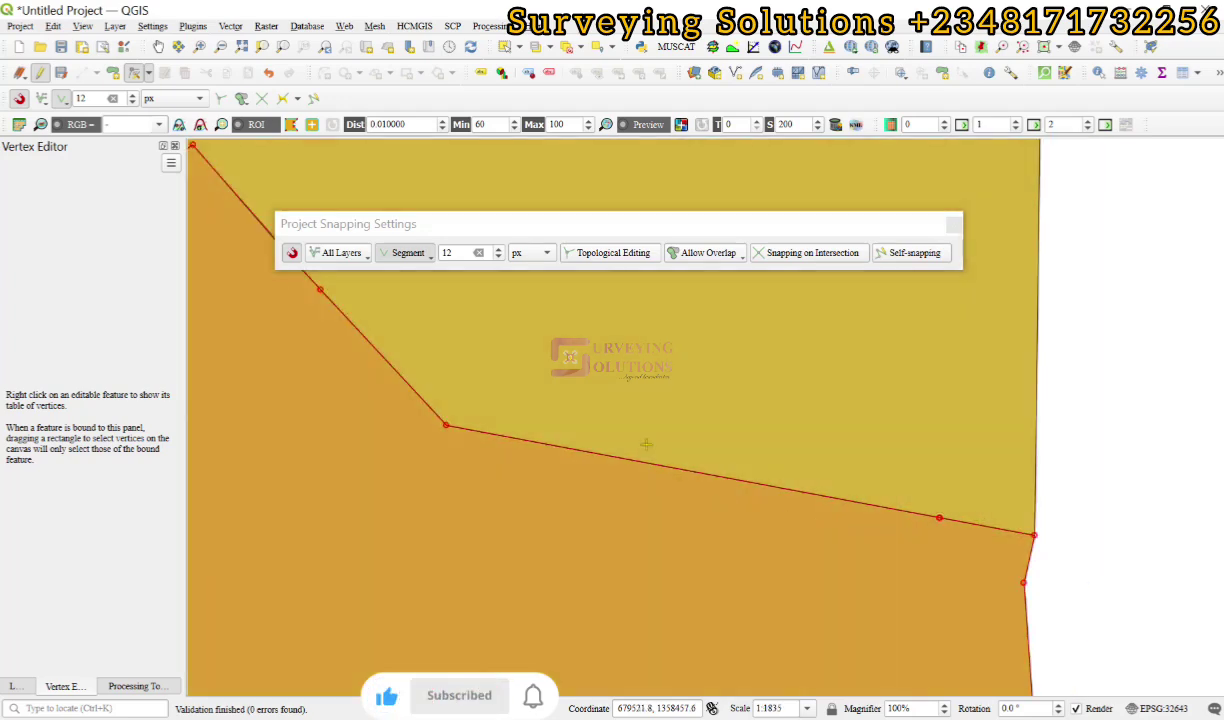
scroll(831, 447, down, 3)
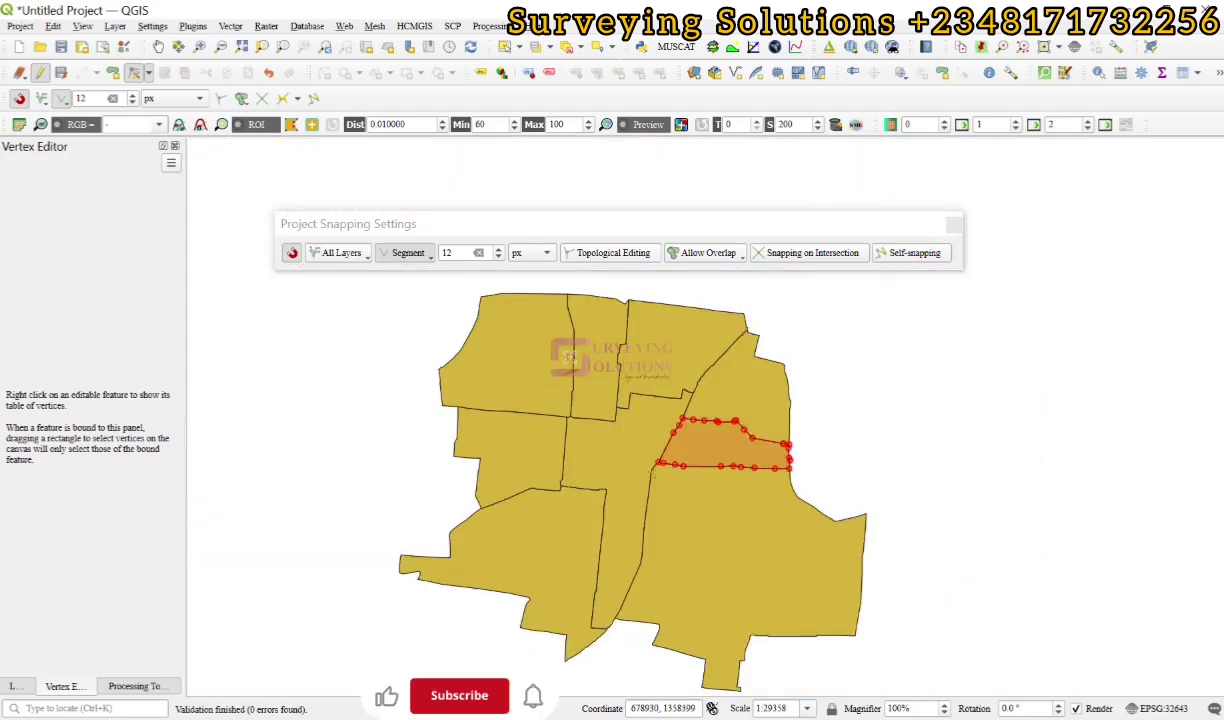
Close the snapping settings, stop editing Wards keeping the edits, and close the Vertex Editor.
scroll(619, 610, up, 3)
scroll(598, 337, down, 3)
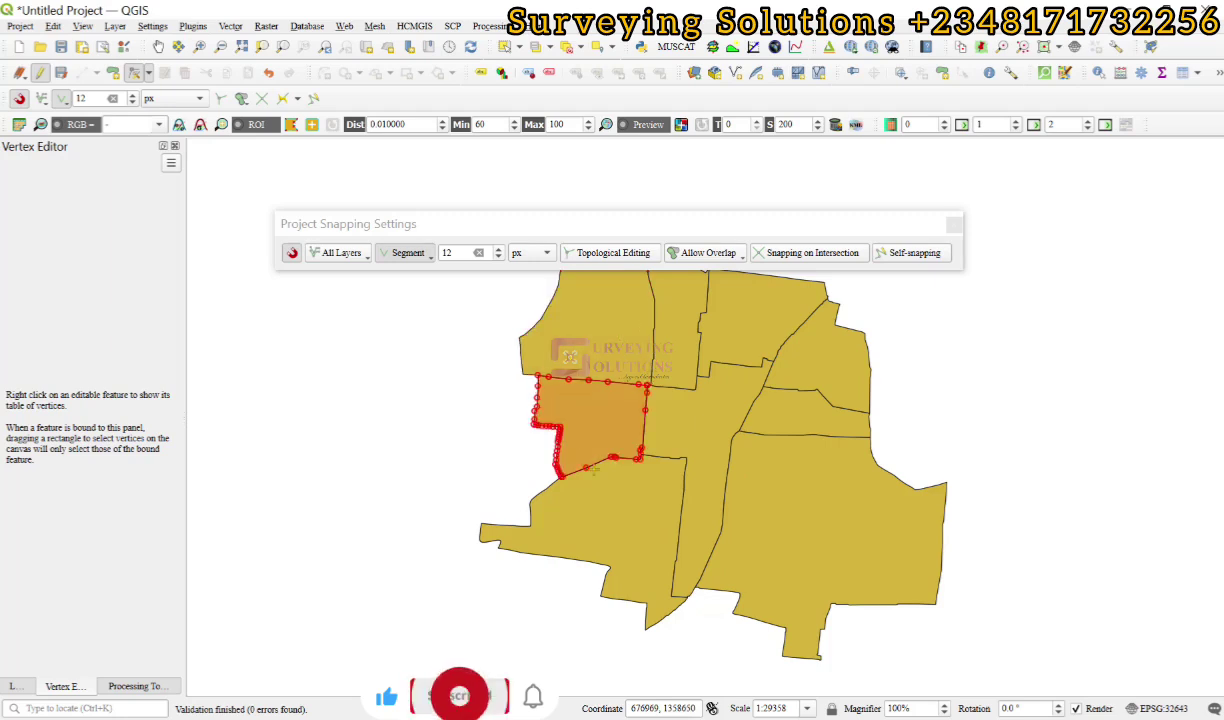
click(953, 228)
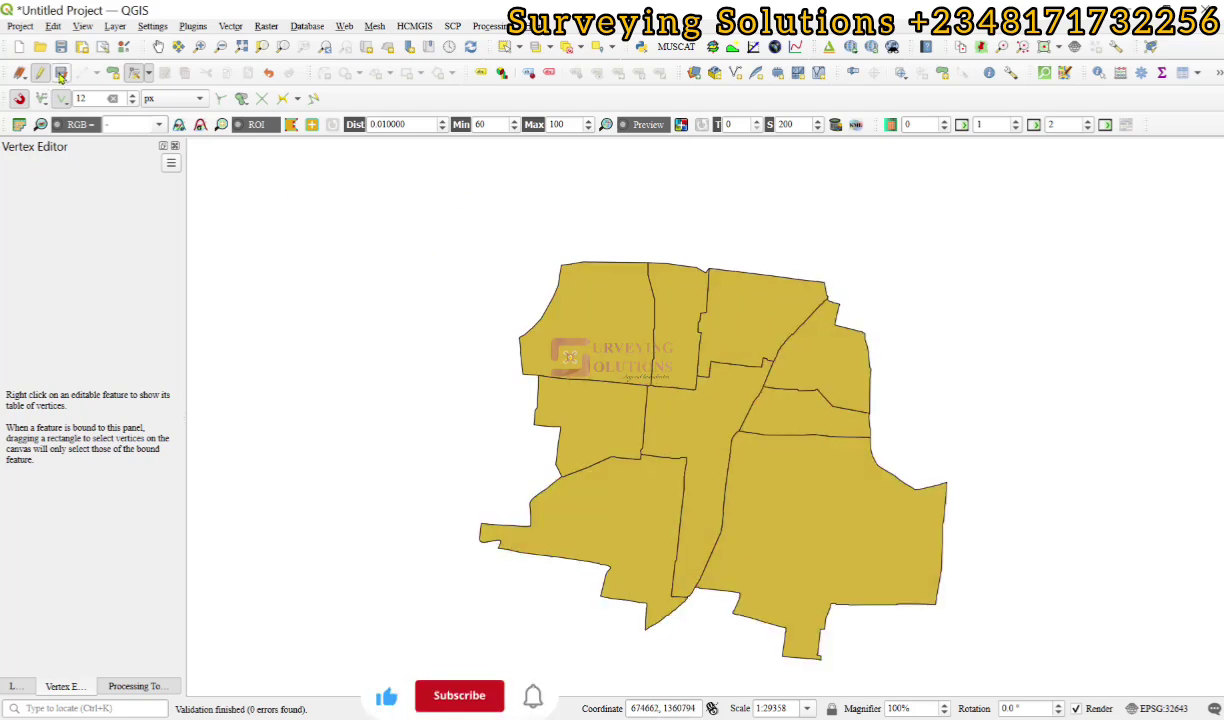
click(41, 75)
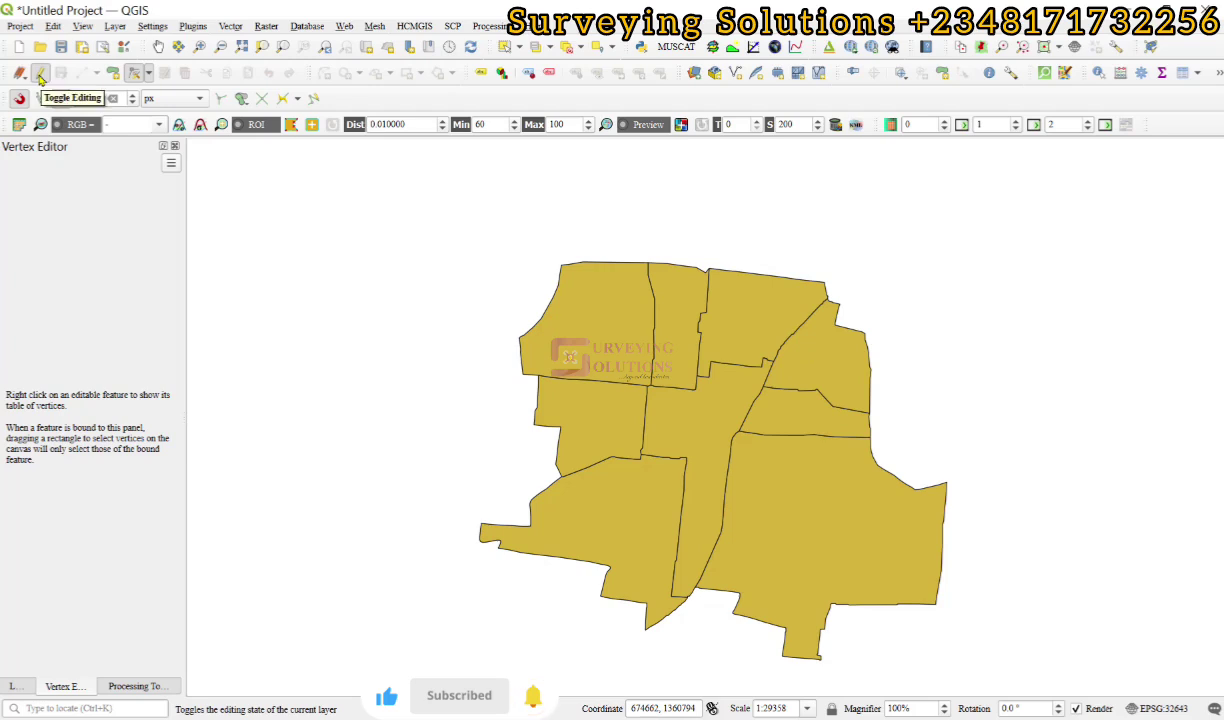
click(175, 147)
Zoom the map to the full Wards layer and check the boundaries have no gaps.
click(21, 687)
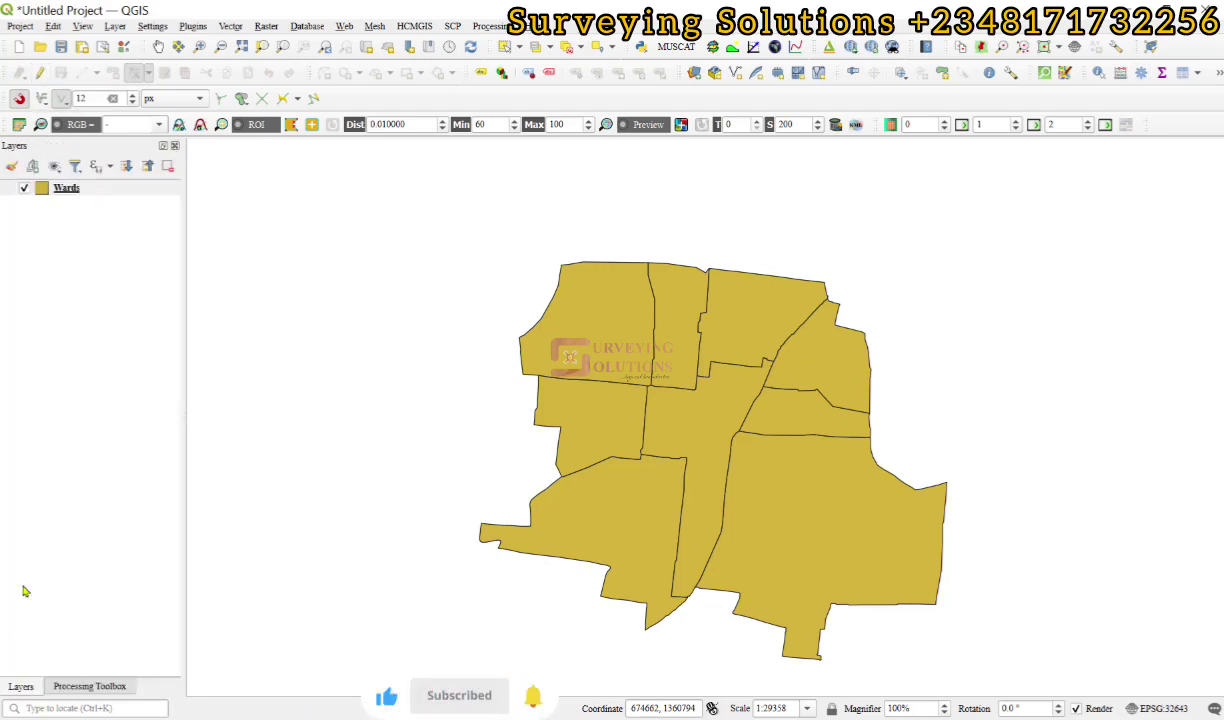
click(158, 48)
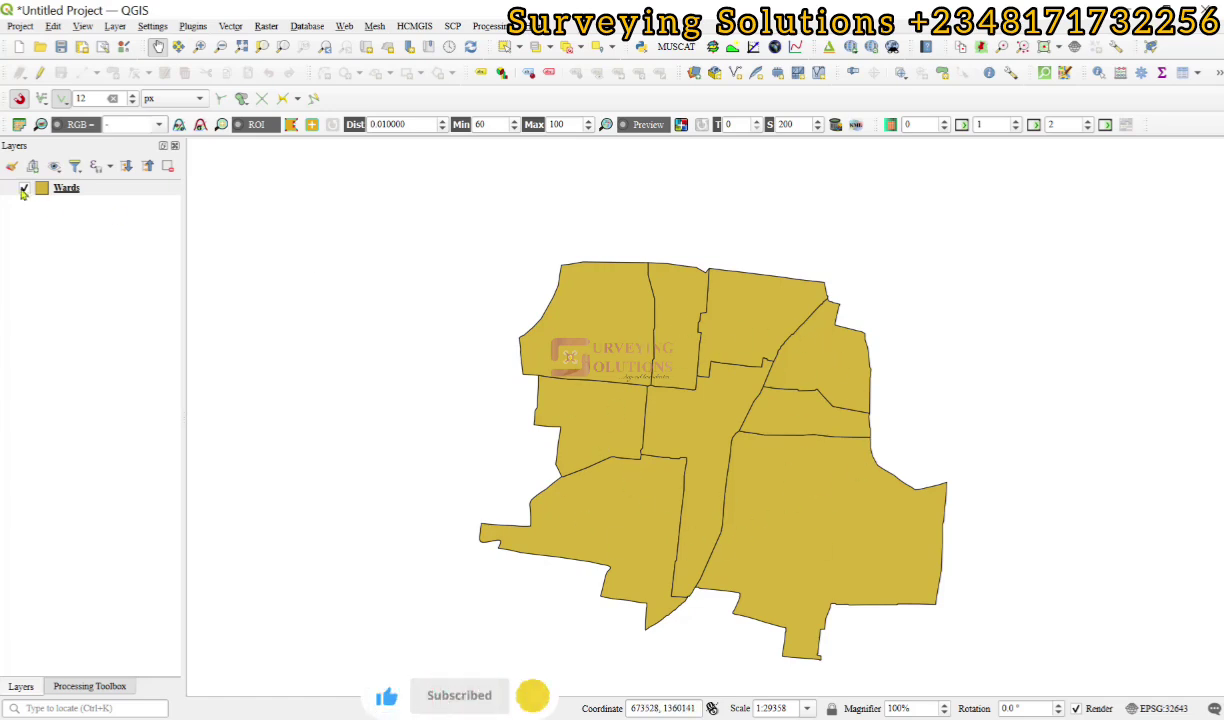
click(82, 194)
right_click(82, 194)
click(112, 200)
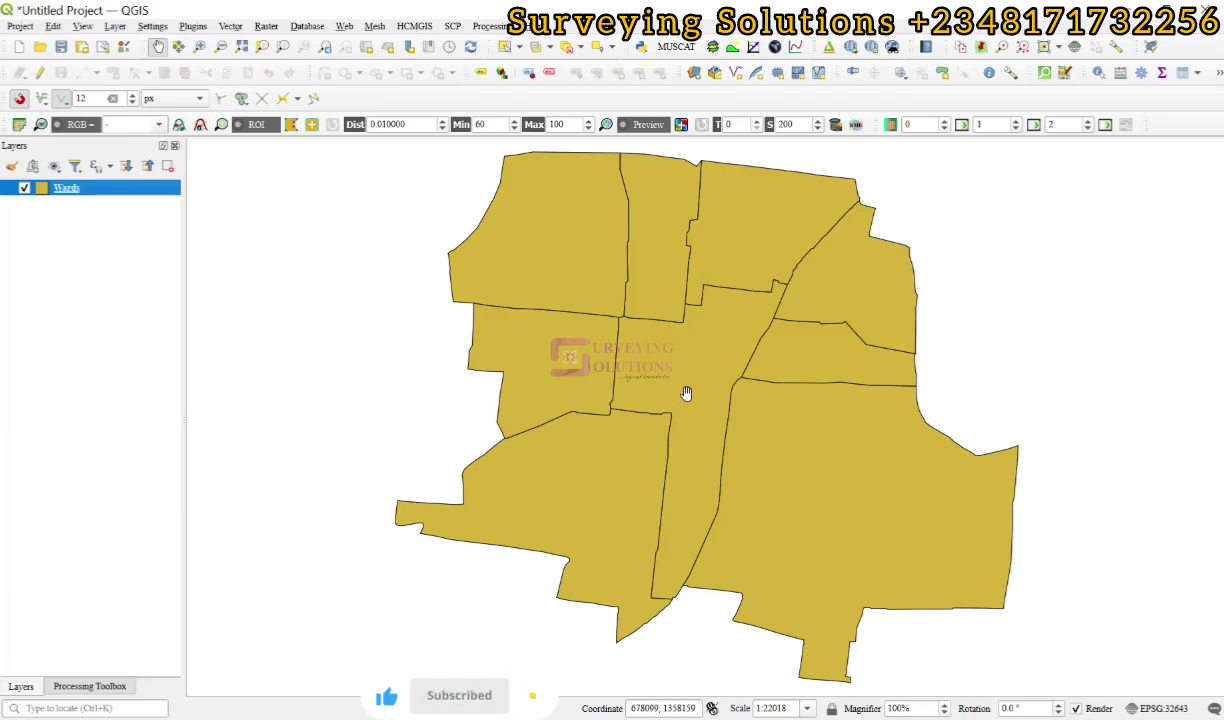
mouse_move(686, 393)
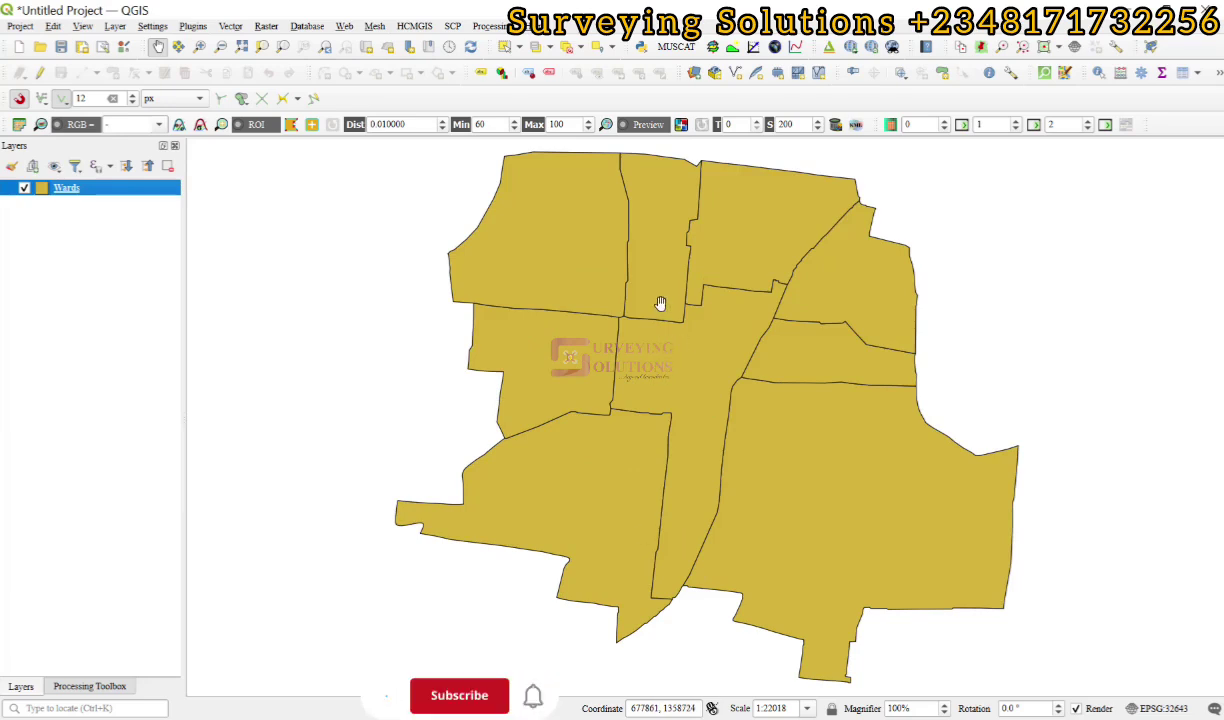
scroll(765, 341, up, 2)
scroll(760, 349, down, 2)
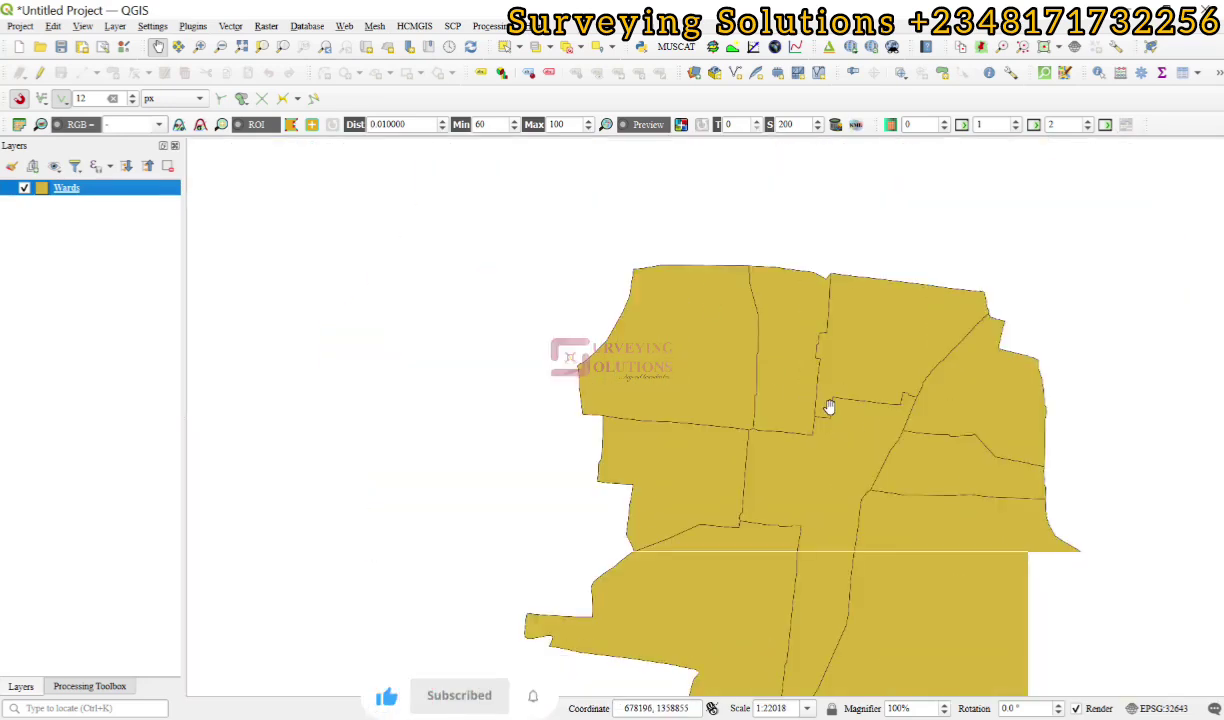